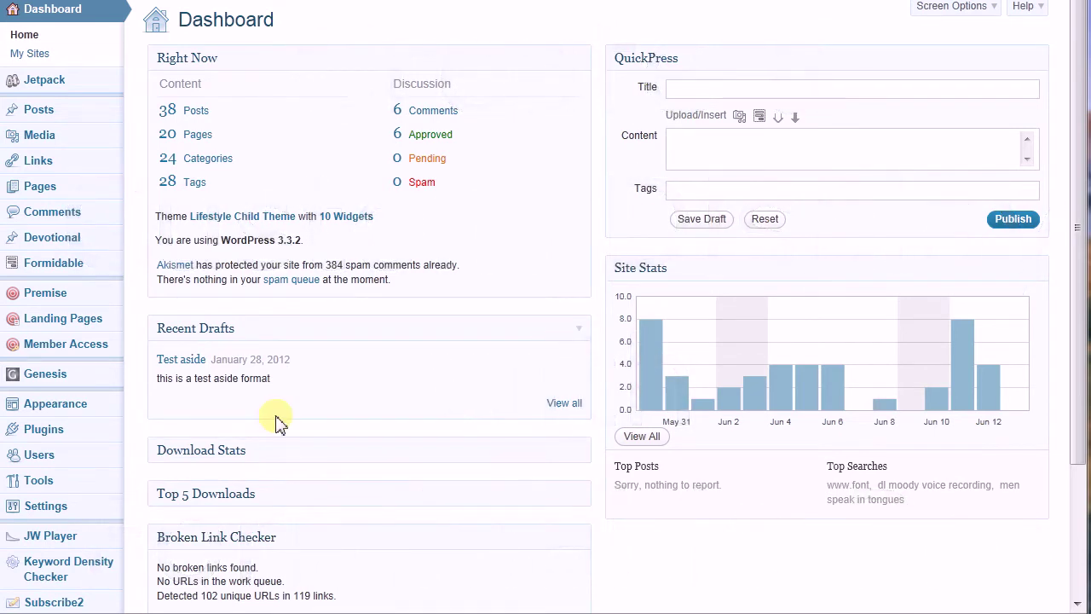
Open the Guestbook Entries custom display from Formidable's Custom Displays list for editing
mouse_move(114, 271)
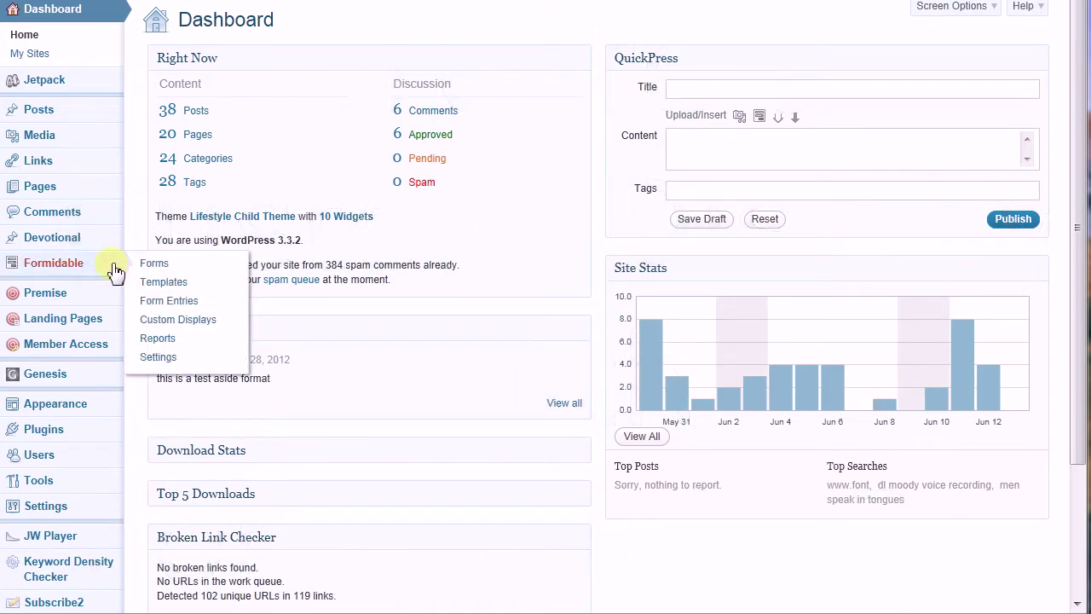
click(64, 264)
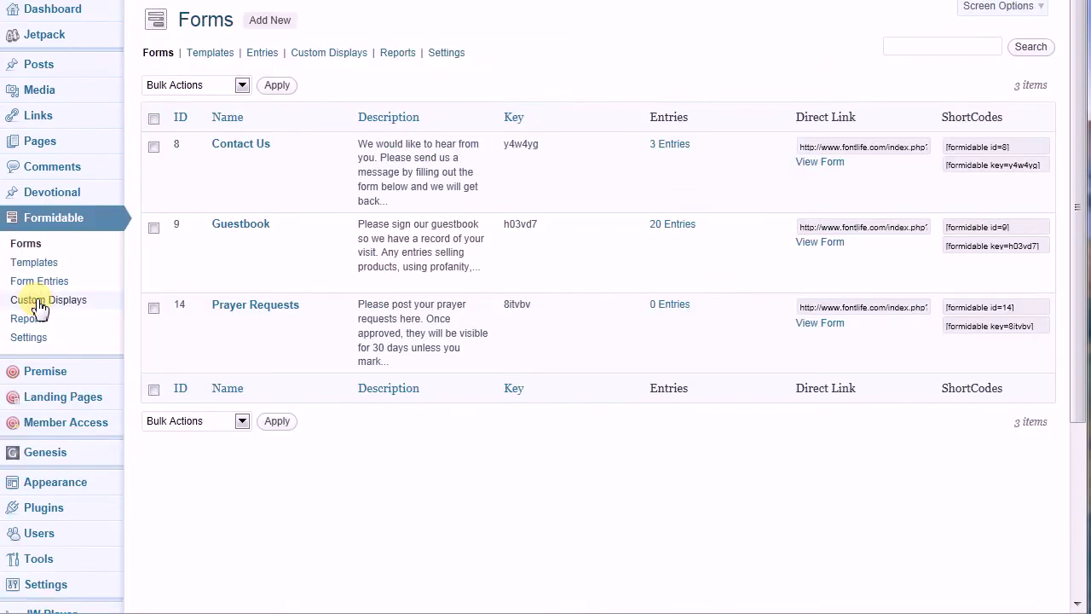
click(41, 305)
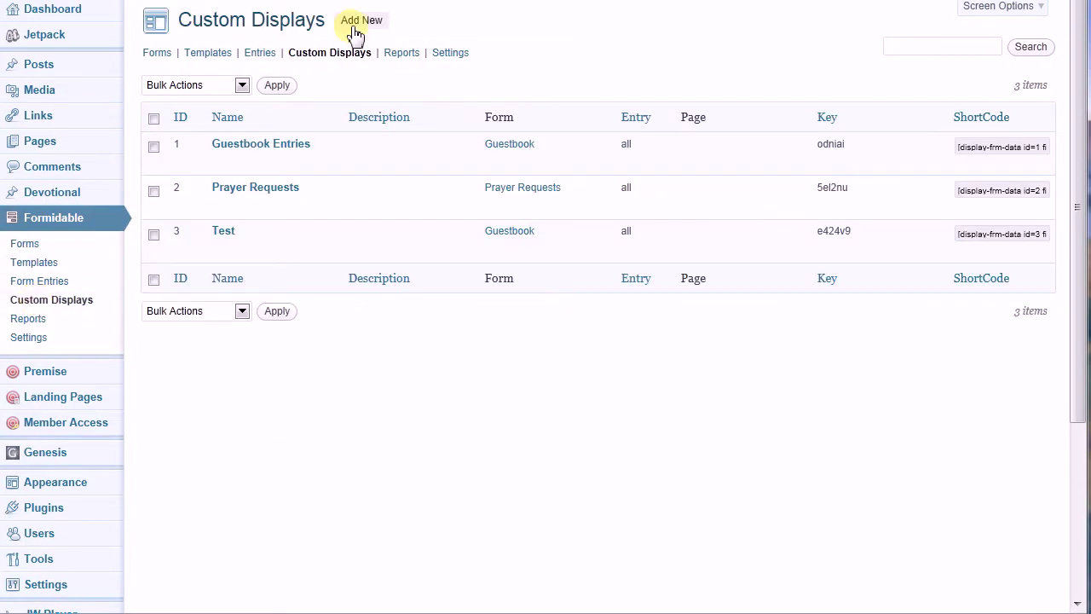
mouse_move(256, 143)
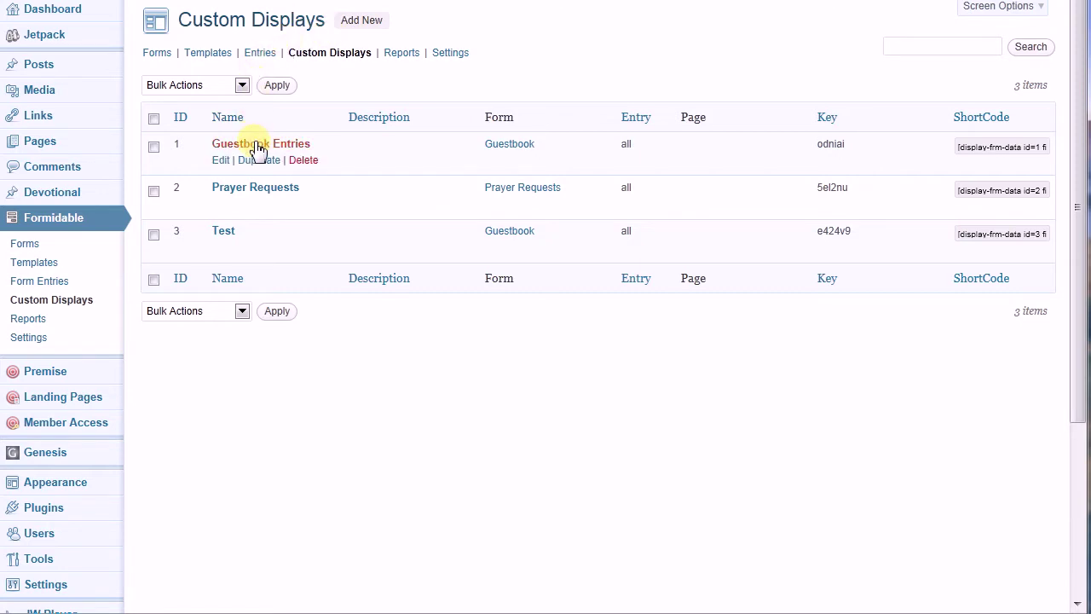
click(255, 145)
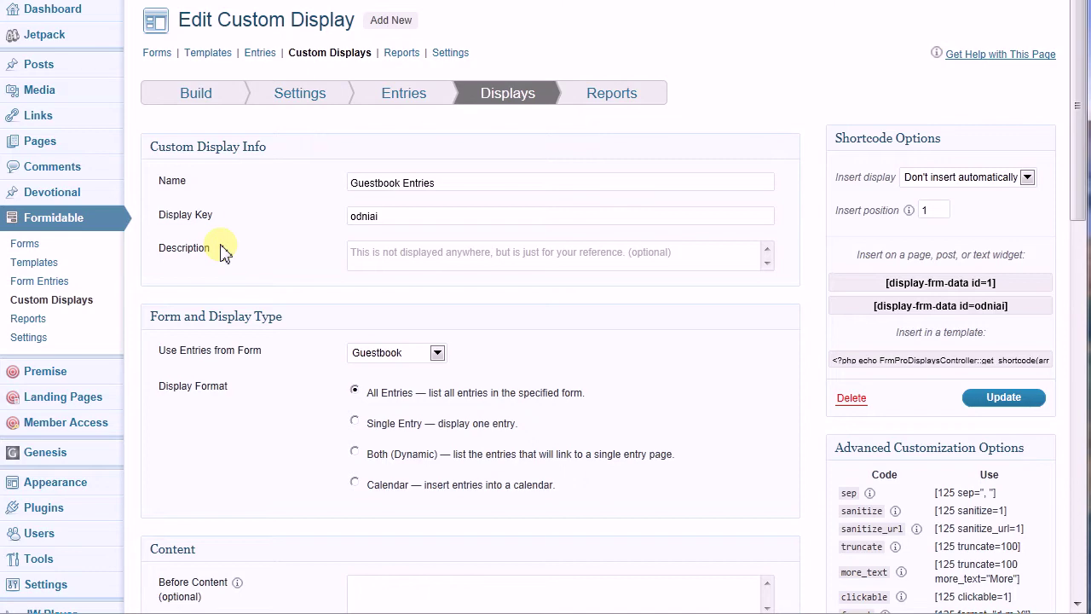
scroll(220, 252, down, 3)
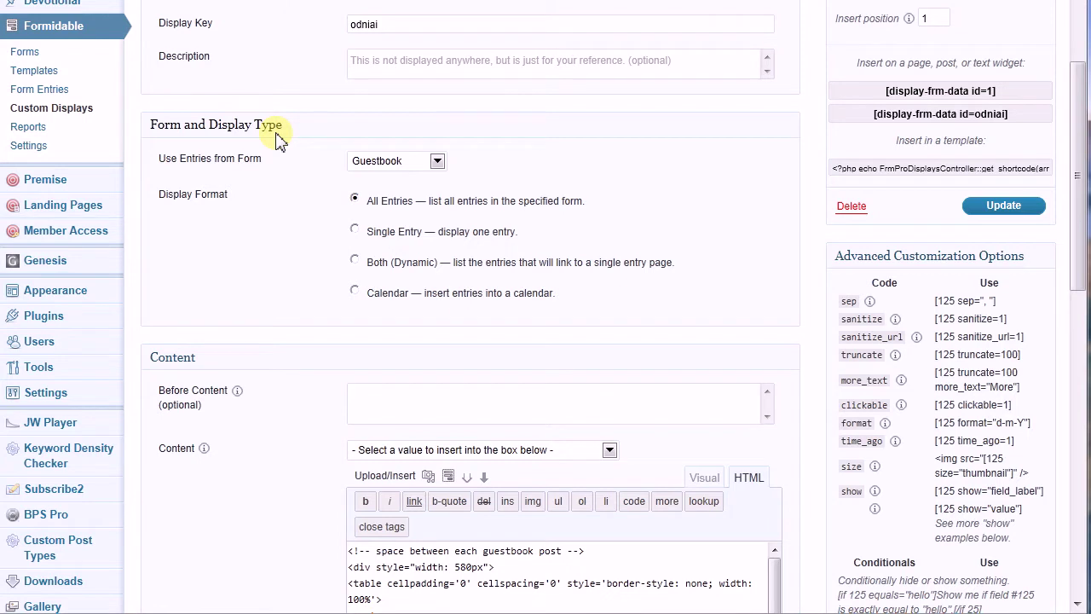
click(436, 162)
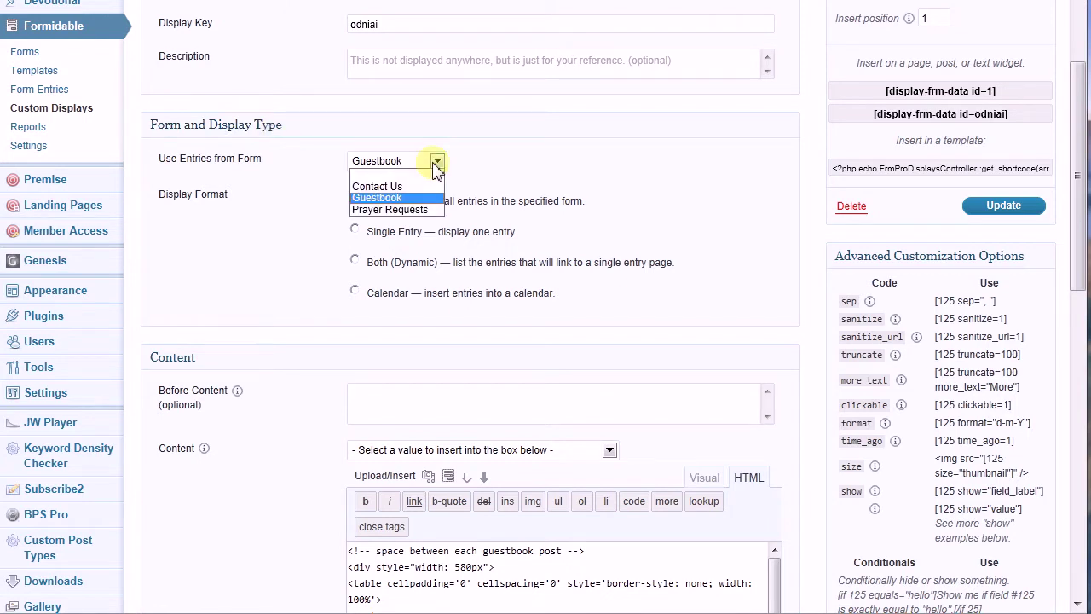
click(397, 198)
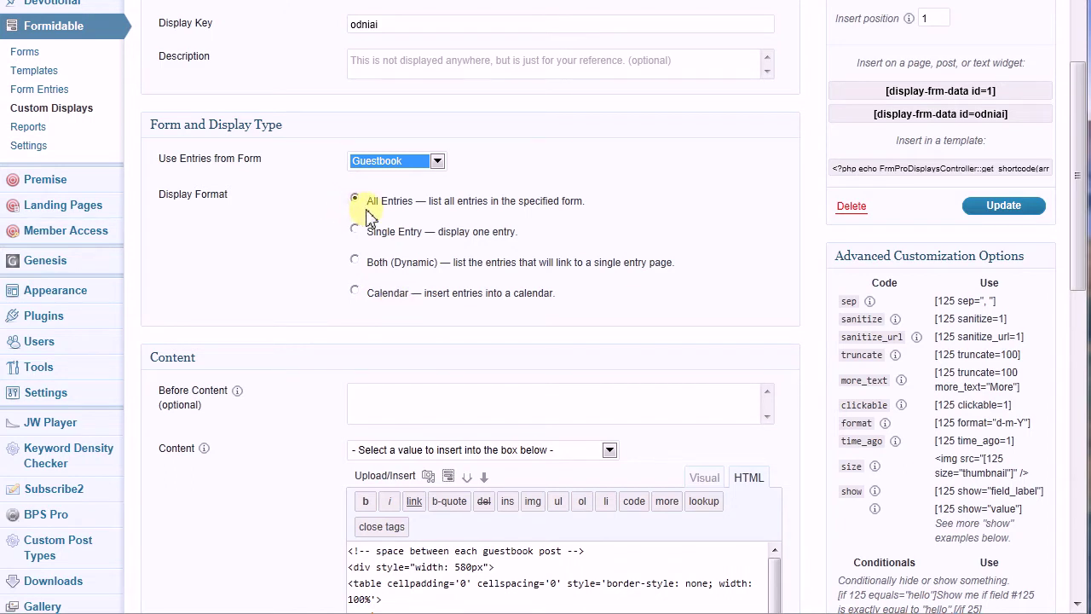
scroll(368, 213, down, 3)
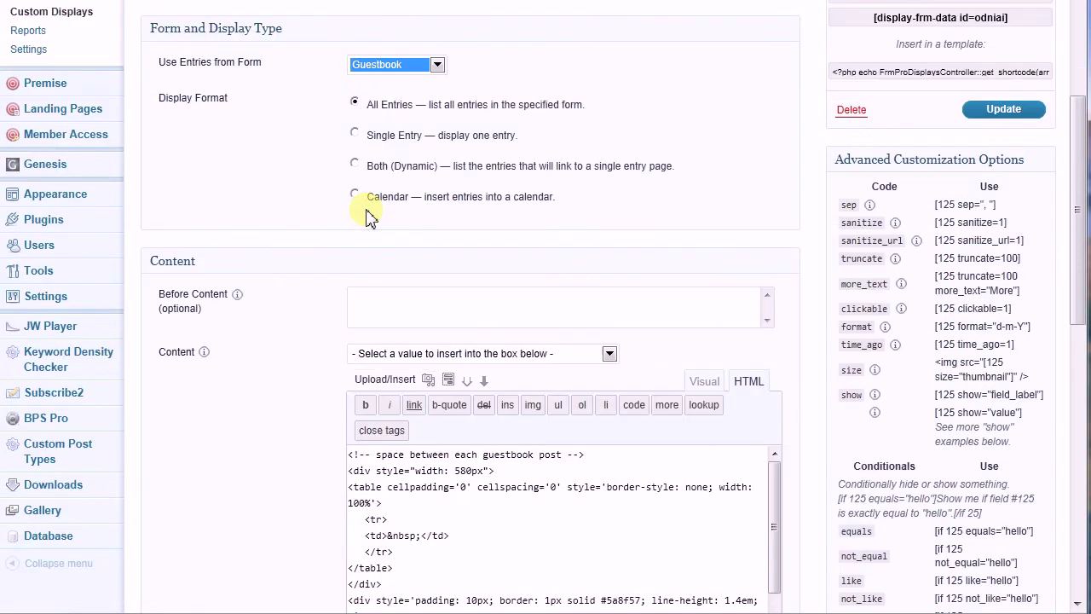
scroll(366, 211, down, 2)
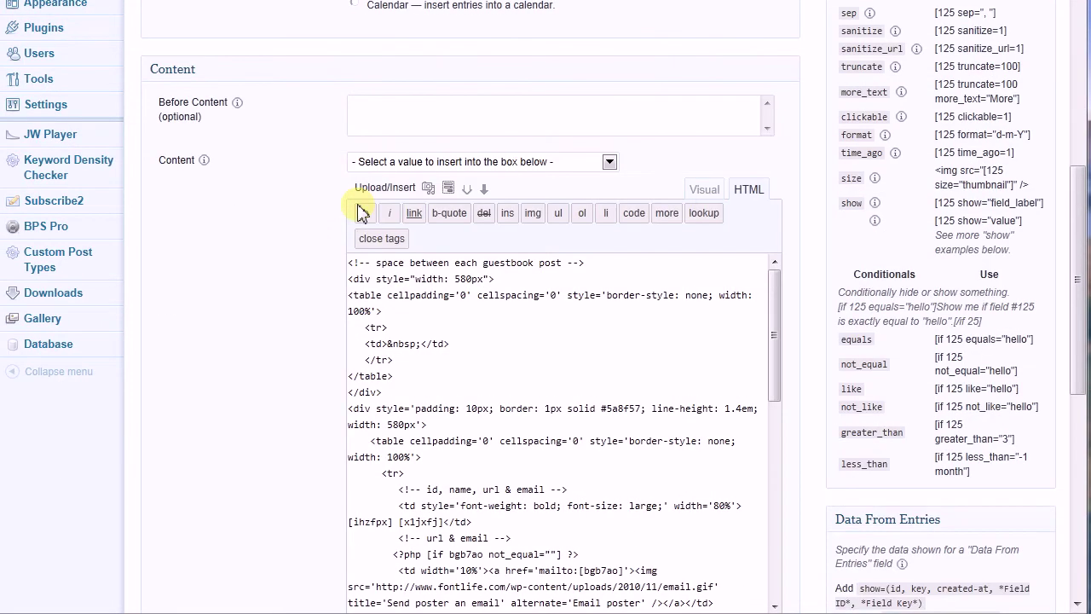
scroll(362, 213, down, 2)
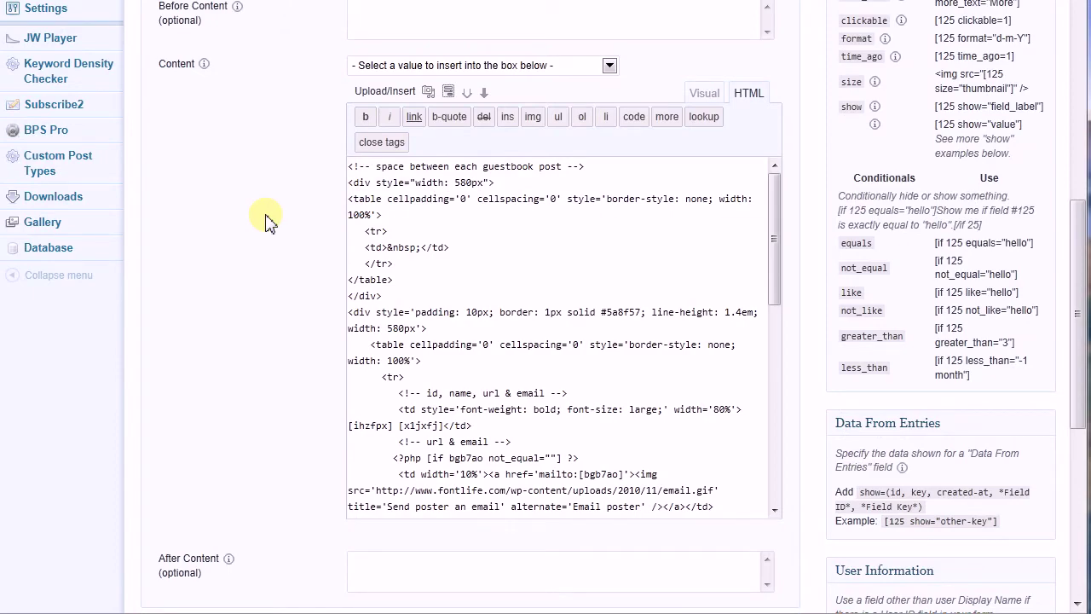
scroll(266, 220, down, 8)
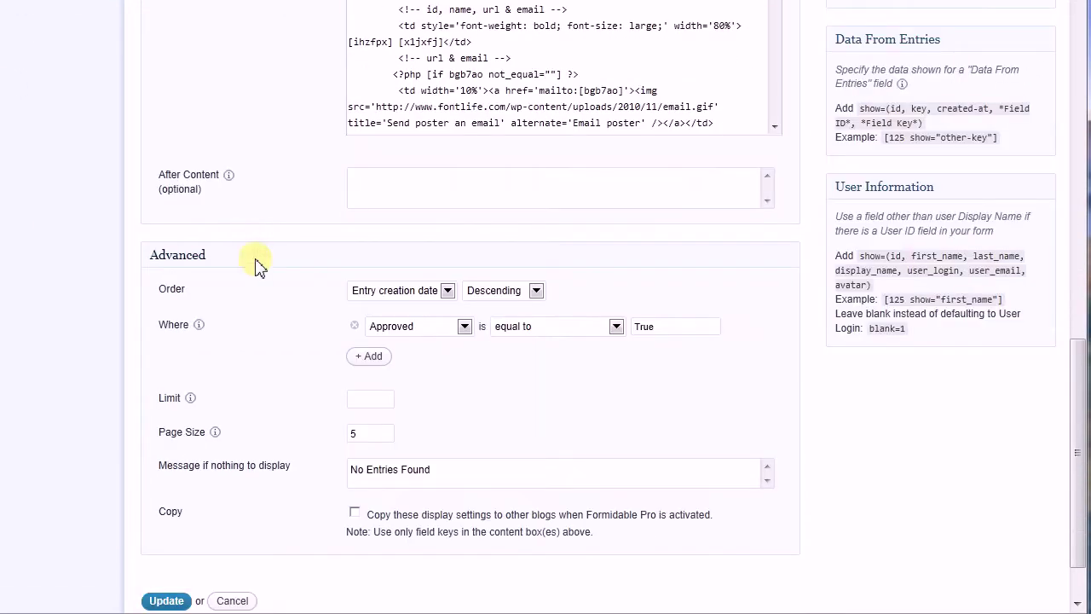
scroll(270, 315, down, 2)
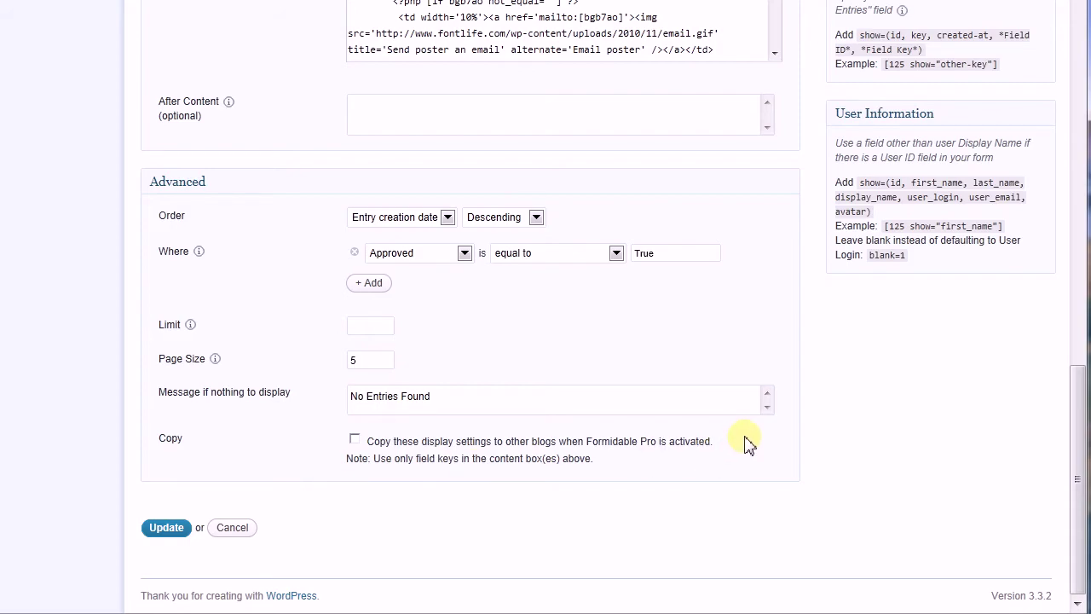
scroll(747, 441, up, 10)
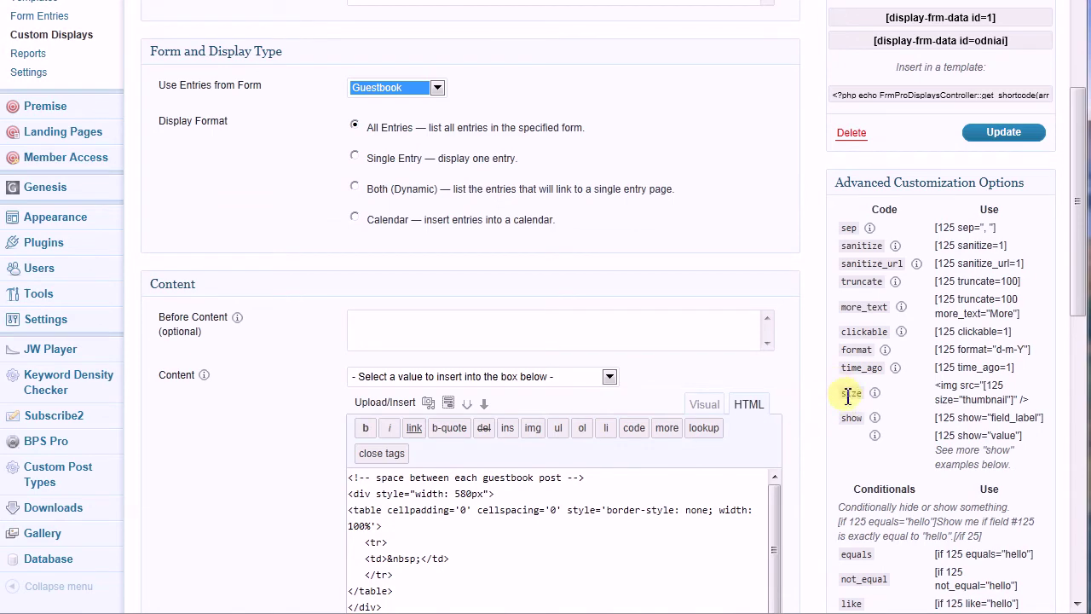
scroll(850, 395, up, 2)
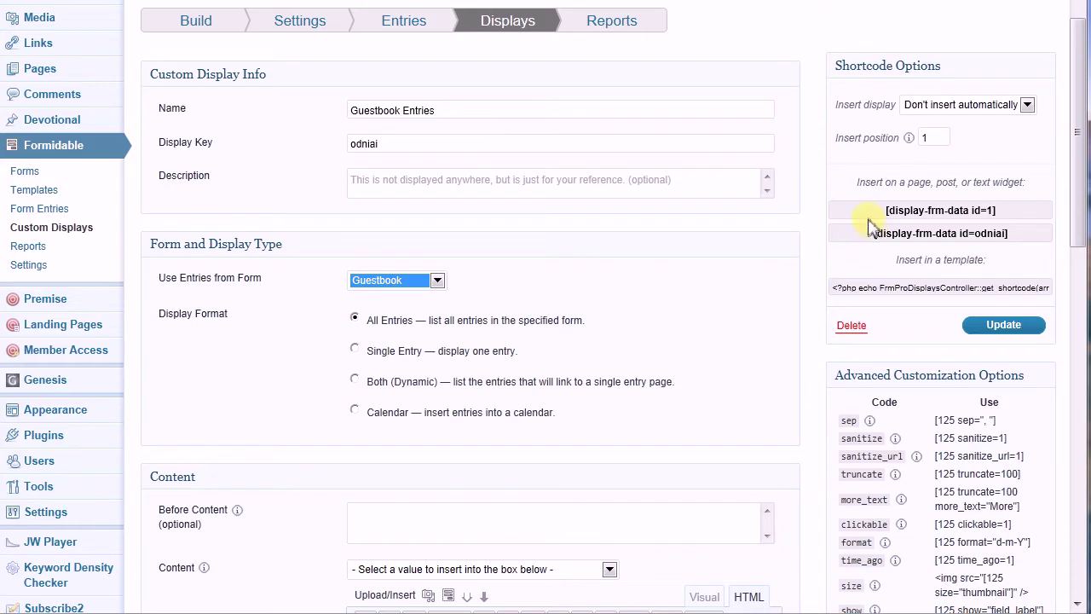
scroll(870, 225, down, 2)
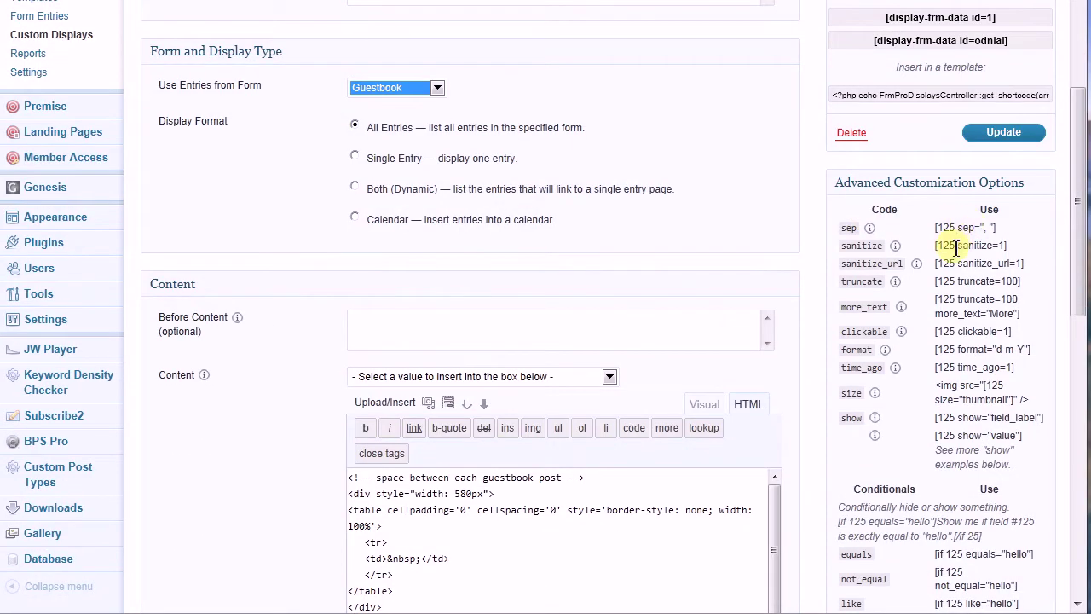
scroll(956, 247, down, 6)
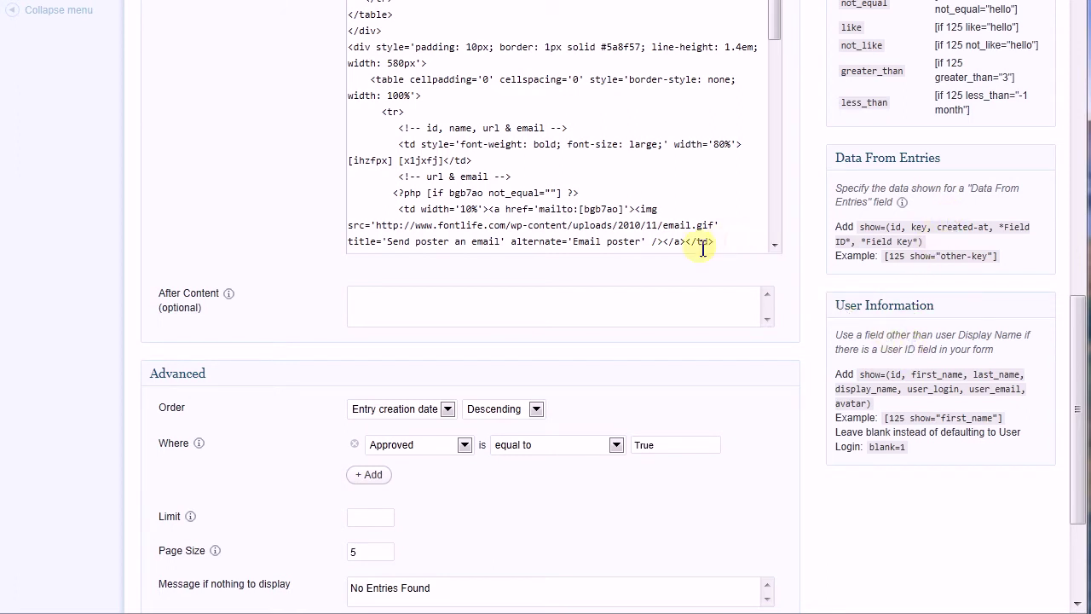
scroll(620, 269, up, 4)
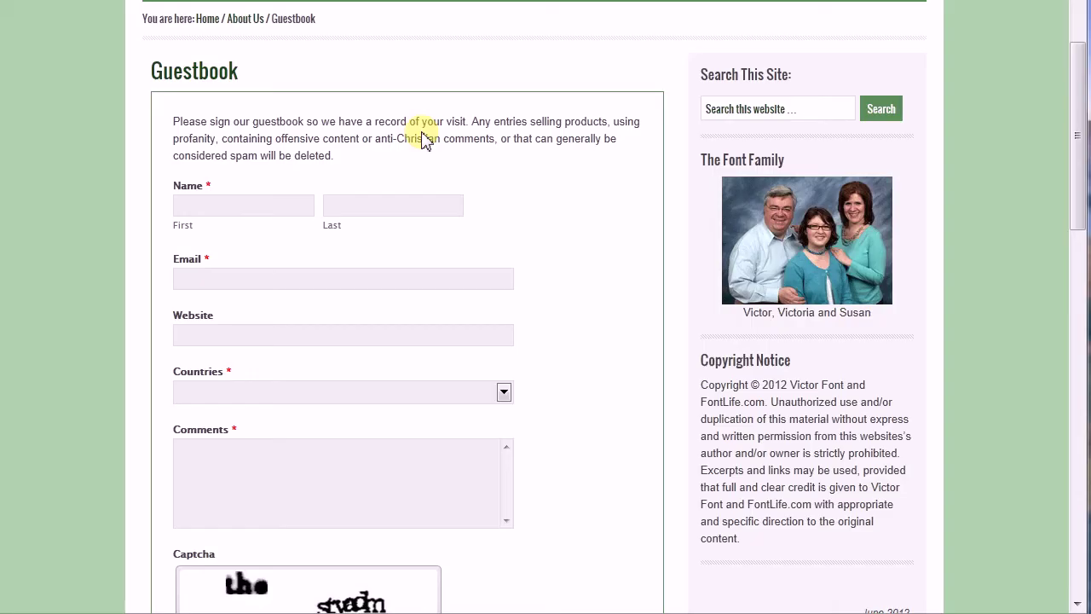
Scroll the live Guestbook page to view the approved entry cards below the form
scroll(424, 140, down, 6)
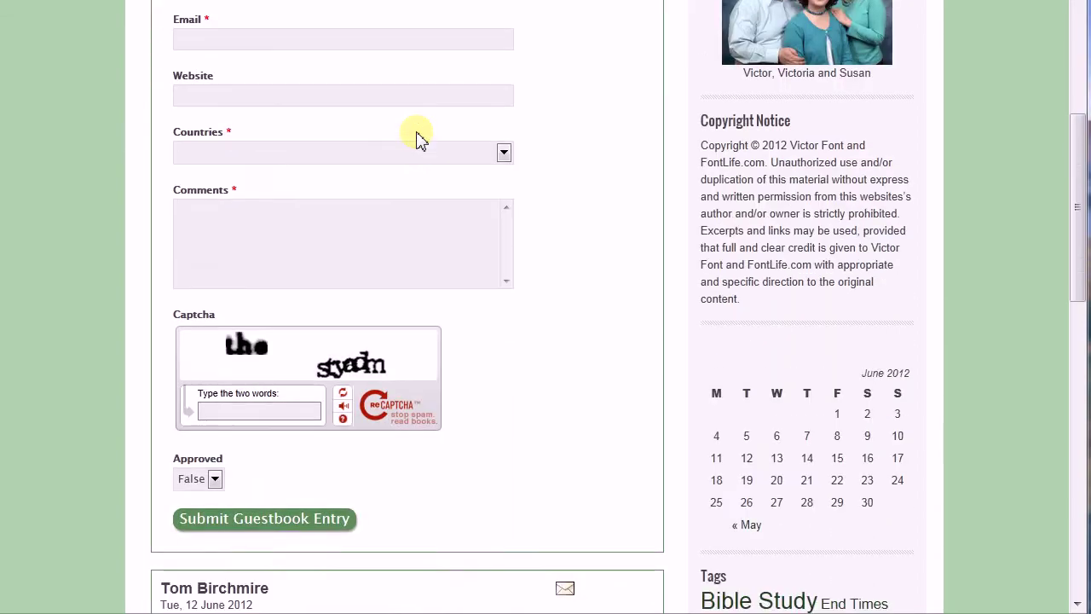
scroll(418, 139, down, 3)
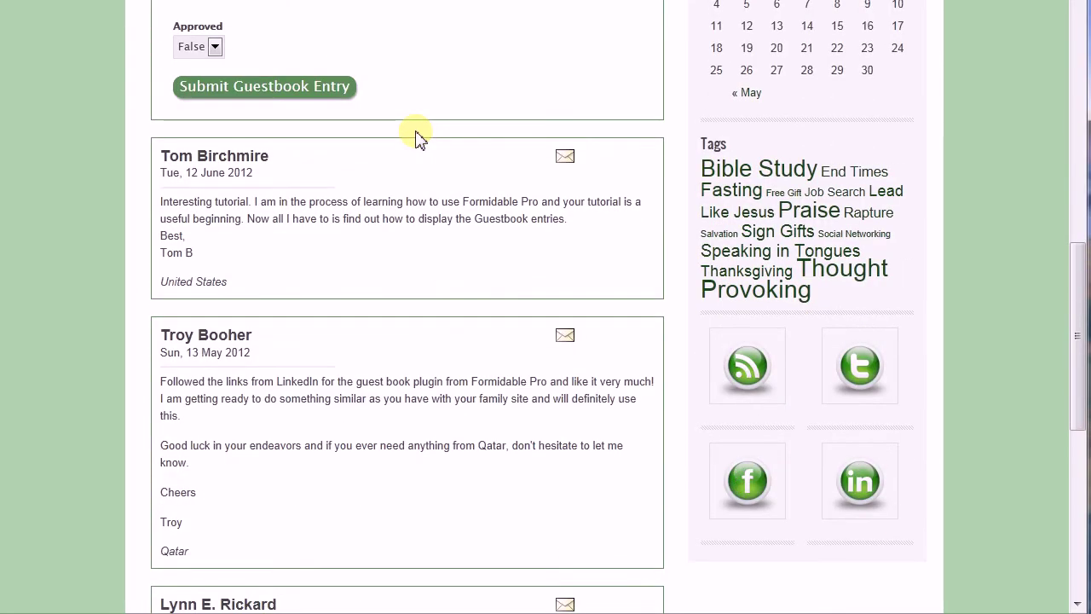
scroll(418, 139, down, 1)
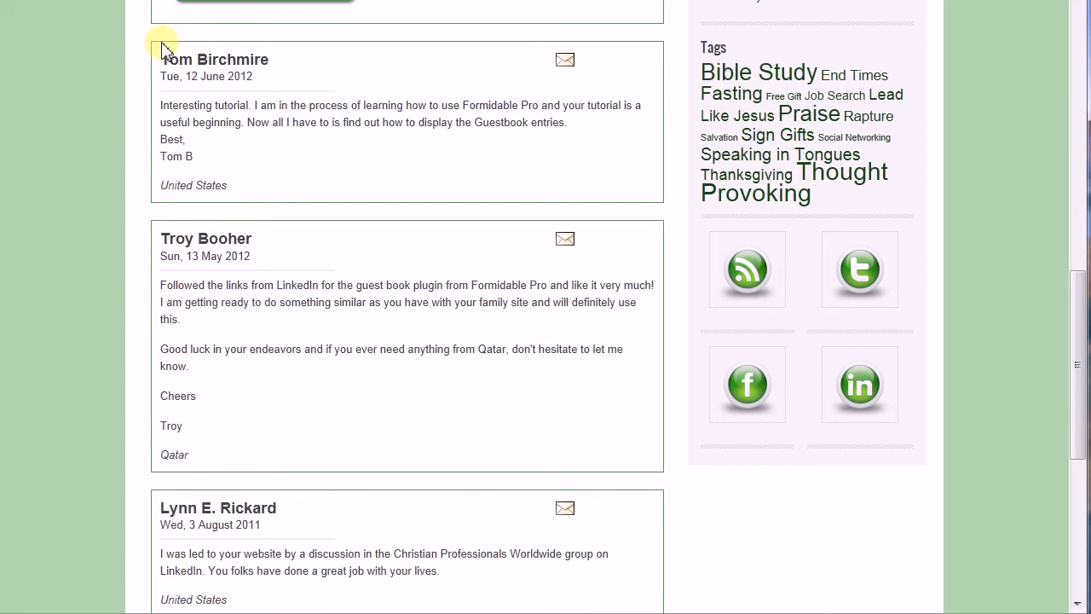
scroll(162, 44, up, 1)
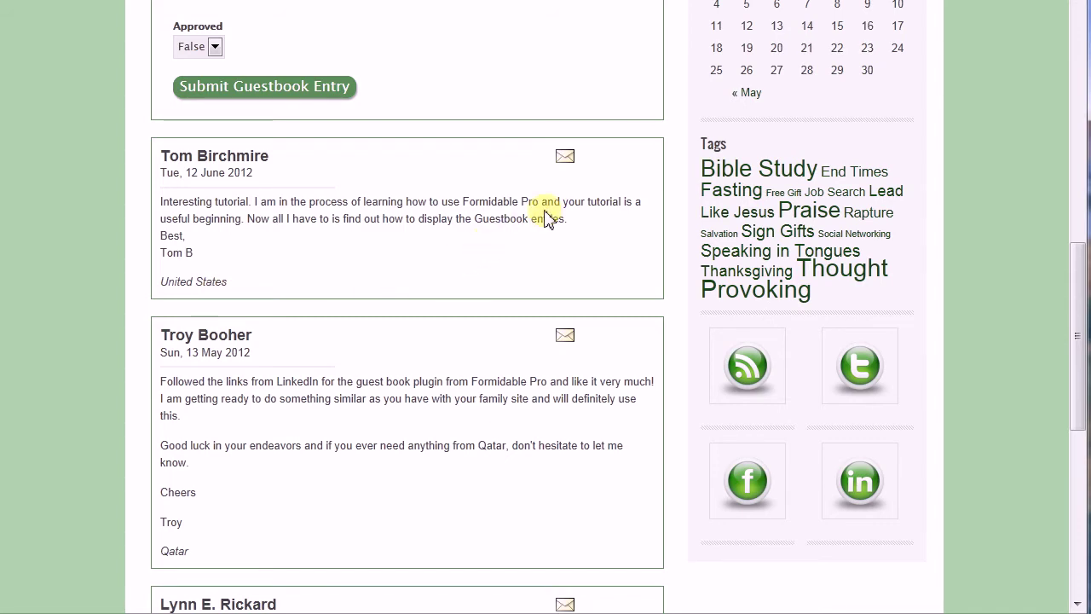
Scroll through the guestbook cards down to the pagination links and back
scroll(546, 215, down, 2)
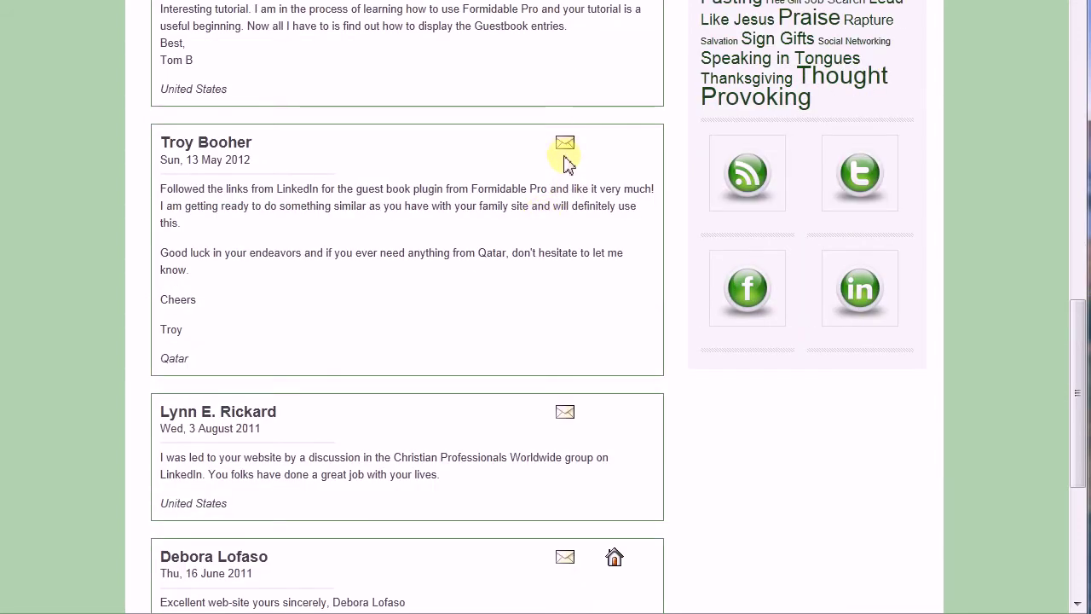
scroll(562, 171, down, 1)
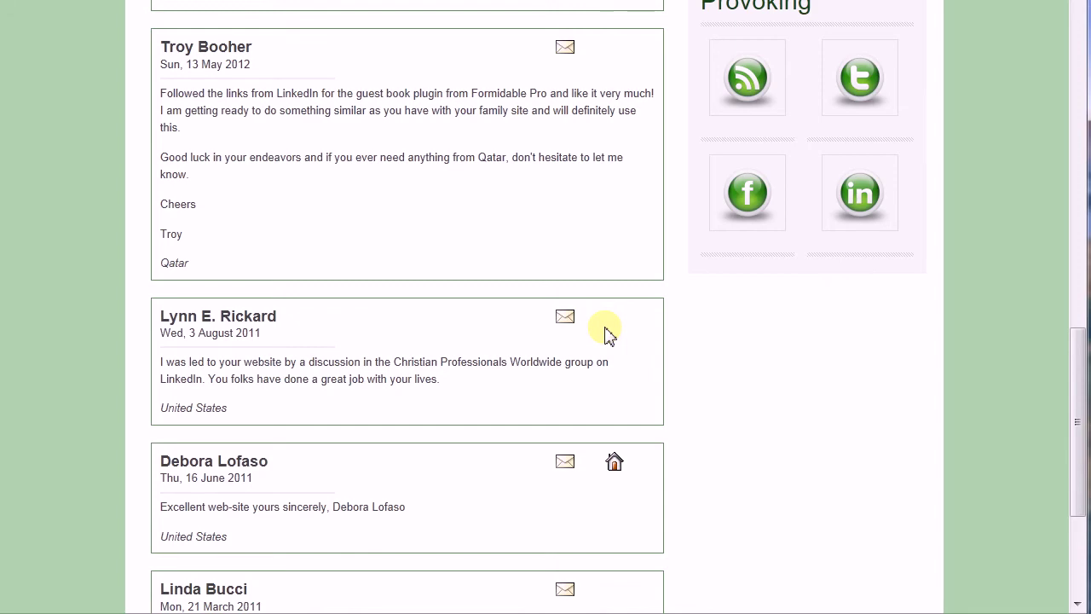
scroll(606, 334, down, 3)
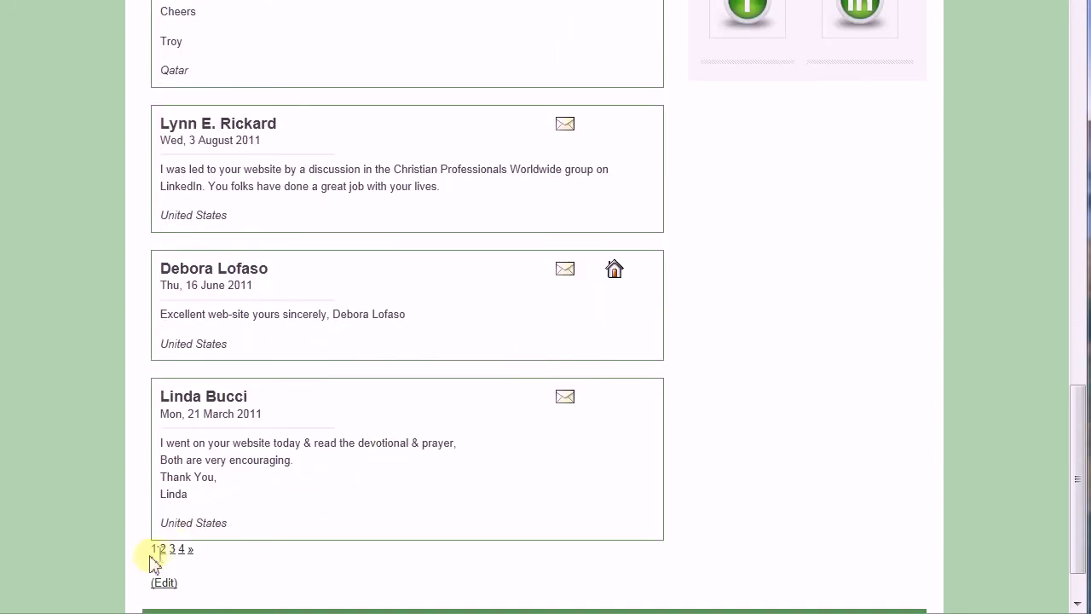
scroll(221, 536, up, 4)
scroll(253, 514, up, 1)
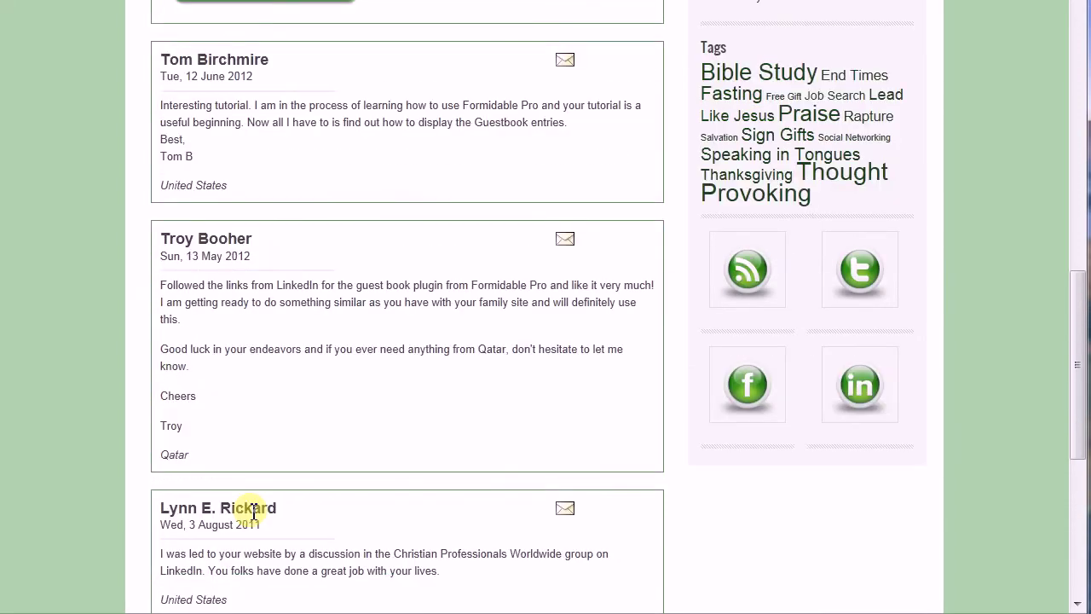
scroll(253, 509, down, 5)
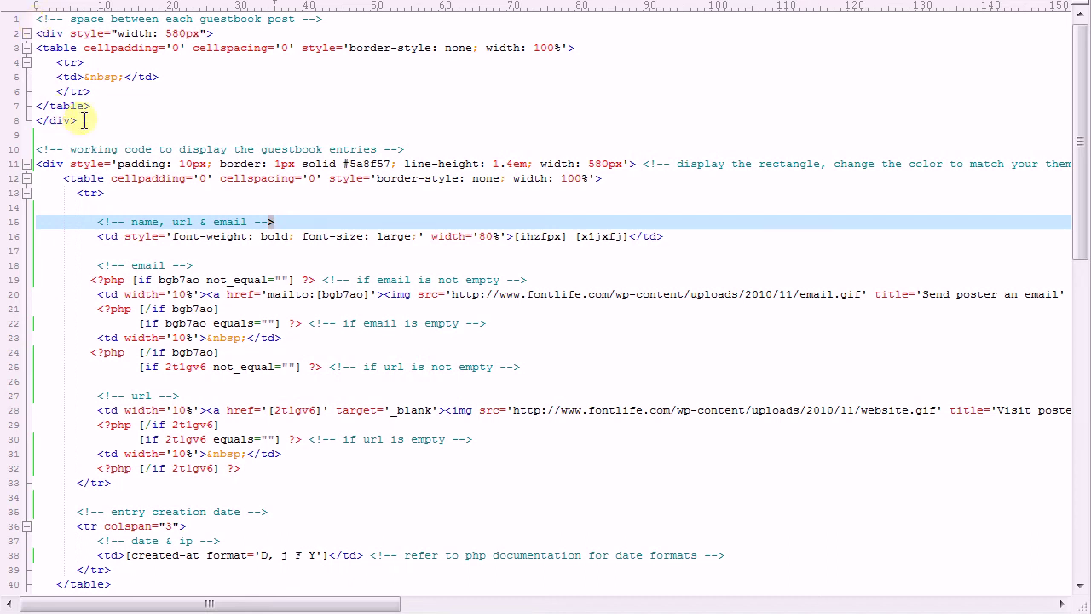
drag(78, 120, 38, 33)
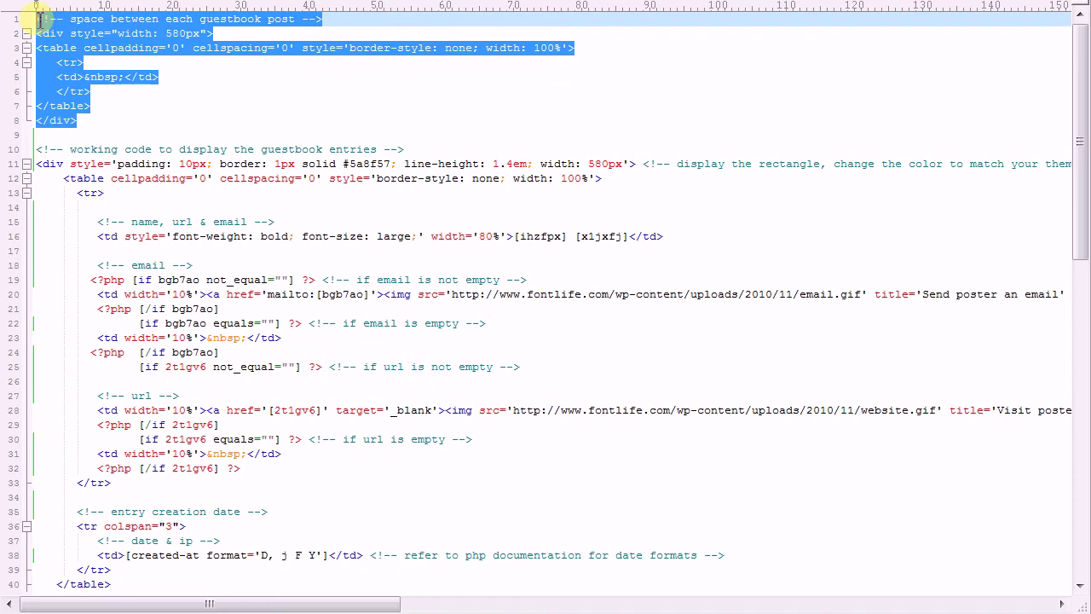
click(202, 34)
drag(202, 34, 165, 34)
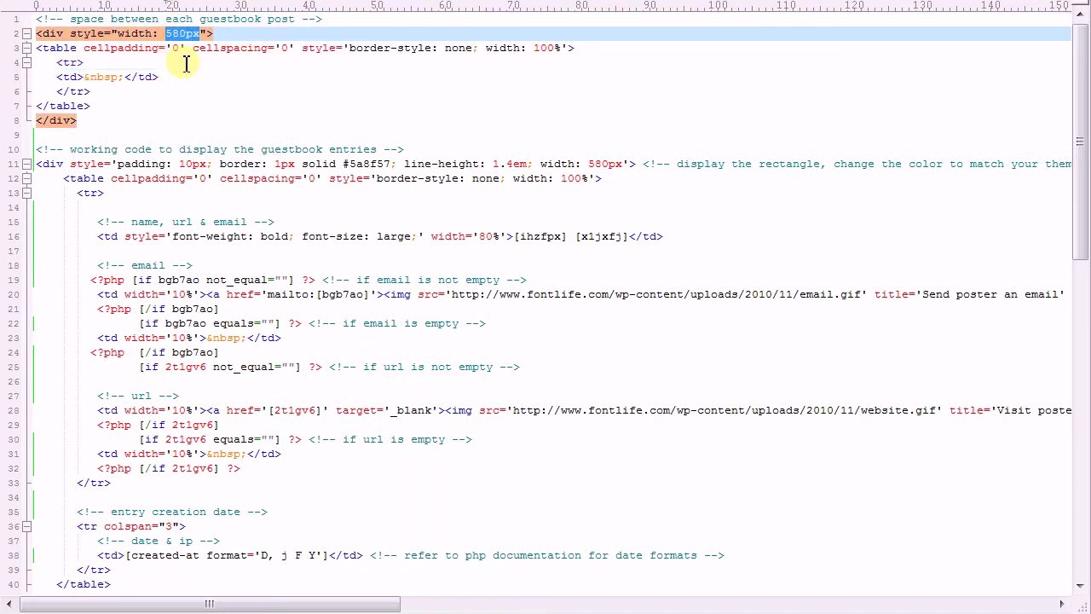
click(186, 64)
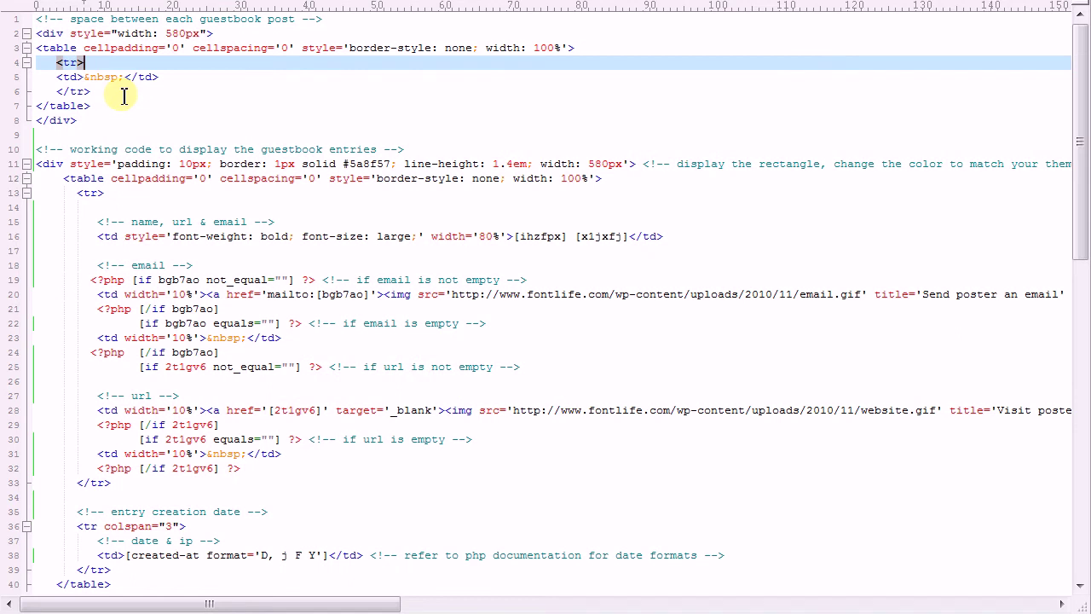
scroll(121, 94, down, 2)
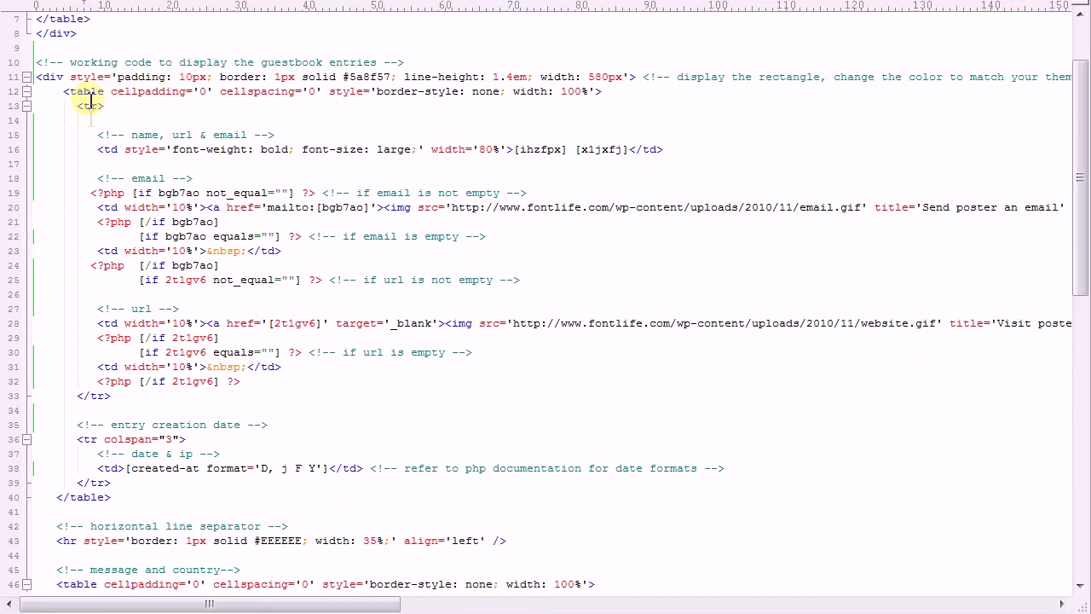
scroll(90, 130, down, 1)
scroll(90, 129, up, 1)
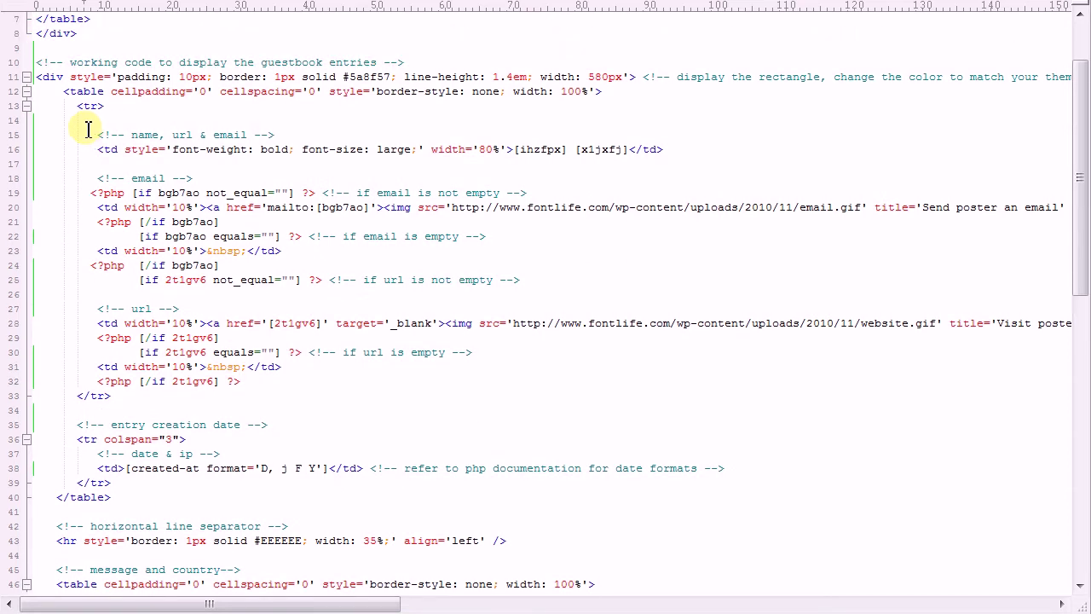
click(40, 79)
double_click(40, 80)
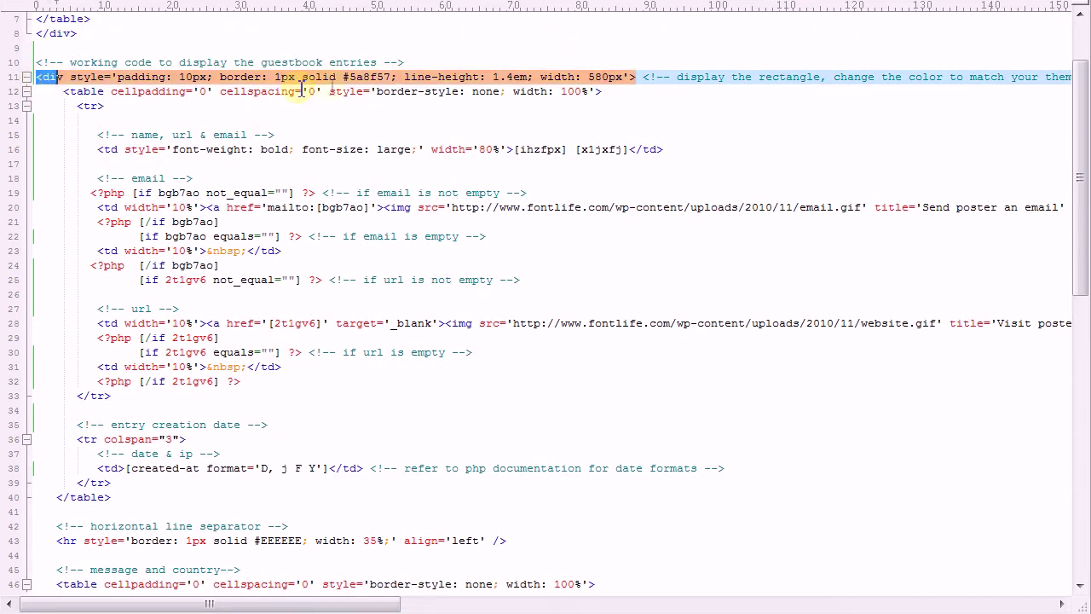
double_click(371, 76)
drag(344, 77, 389, 77)
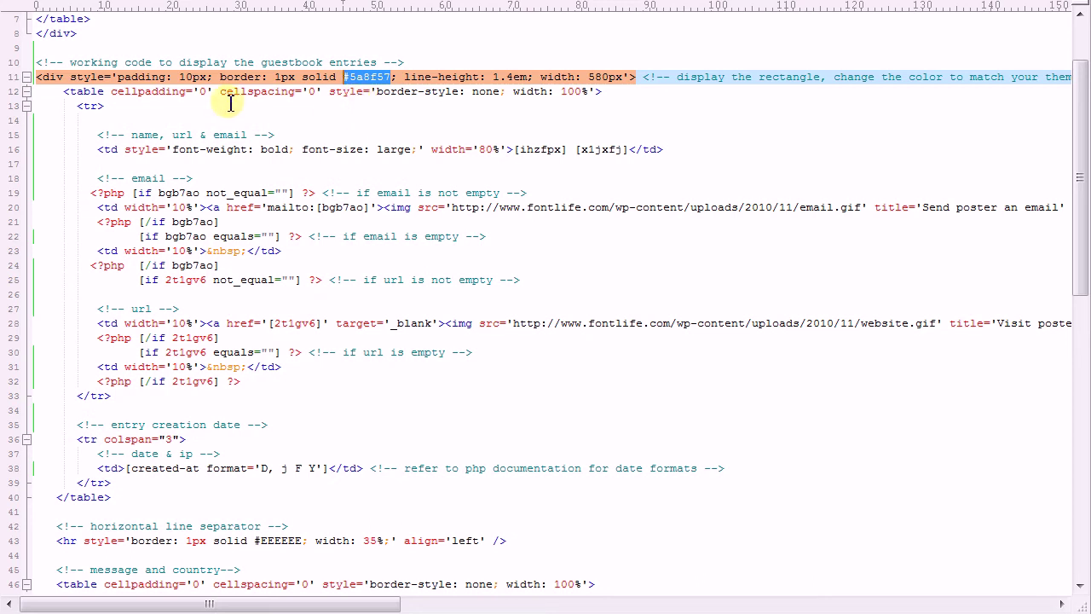
click(623, 78)
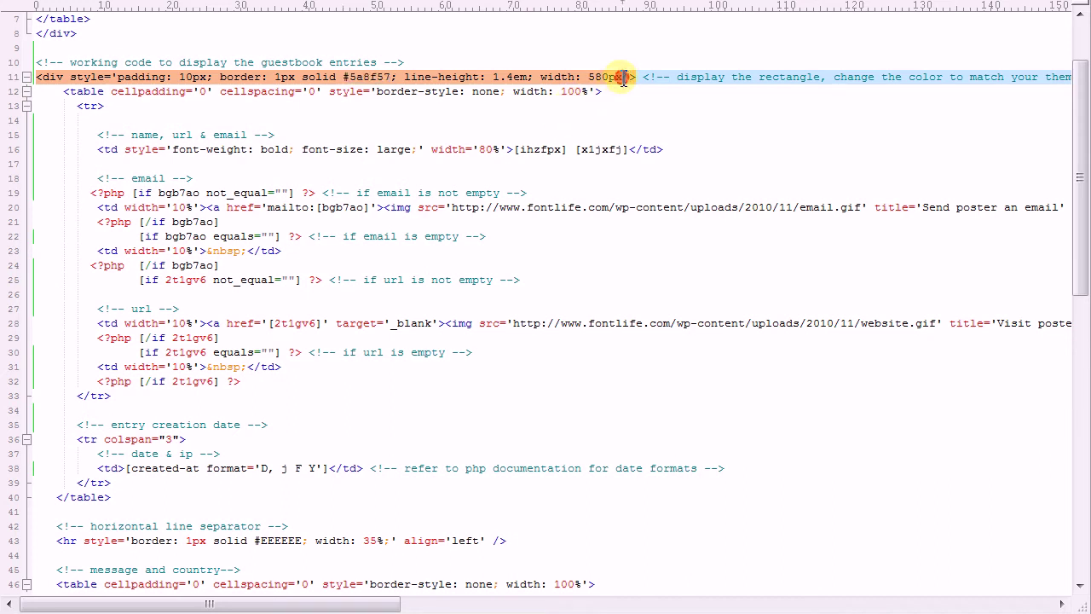
double_click(622, 77)
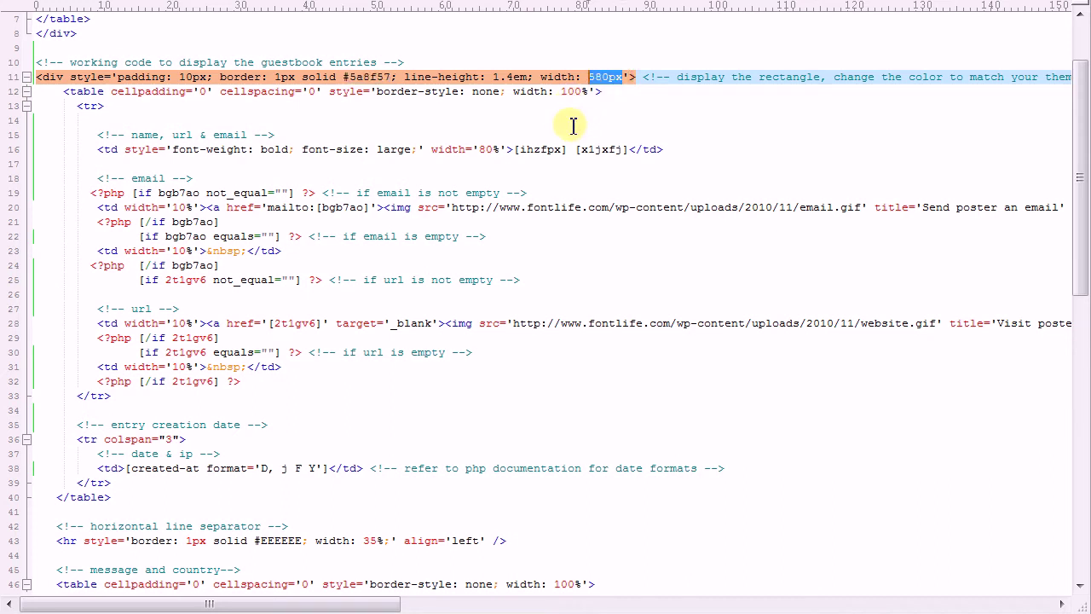
scroll(283, 102, down, 1)
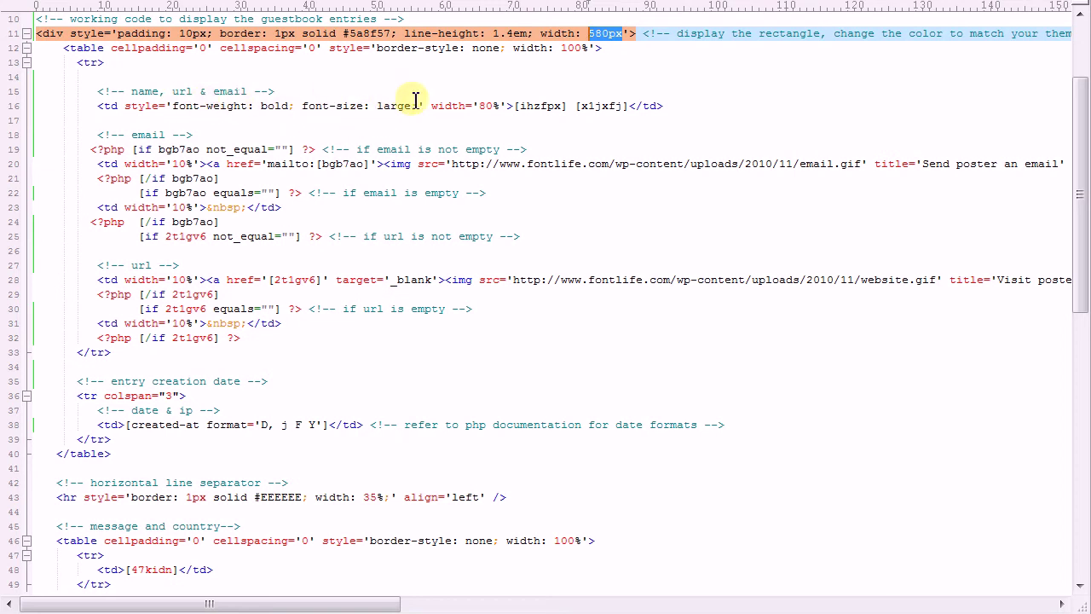
drag(628, 106, 515, 108)
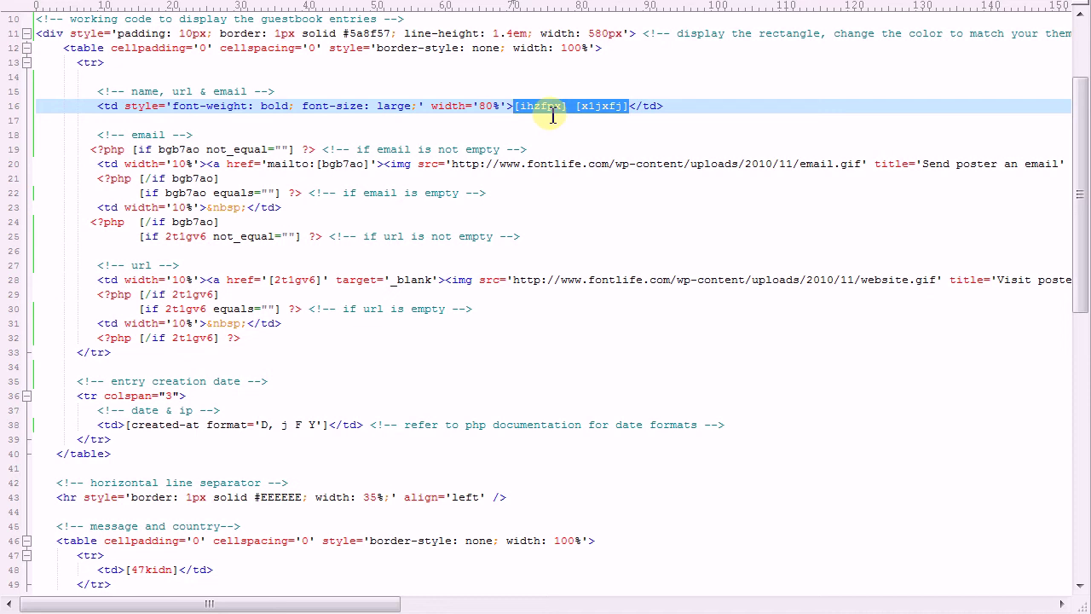
click(570, 107)
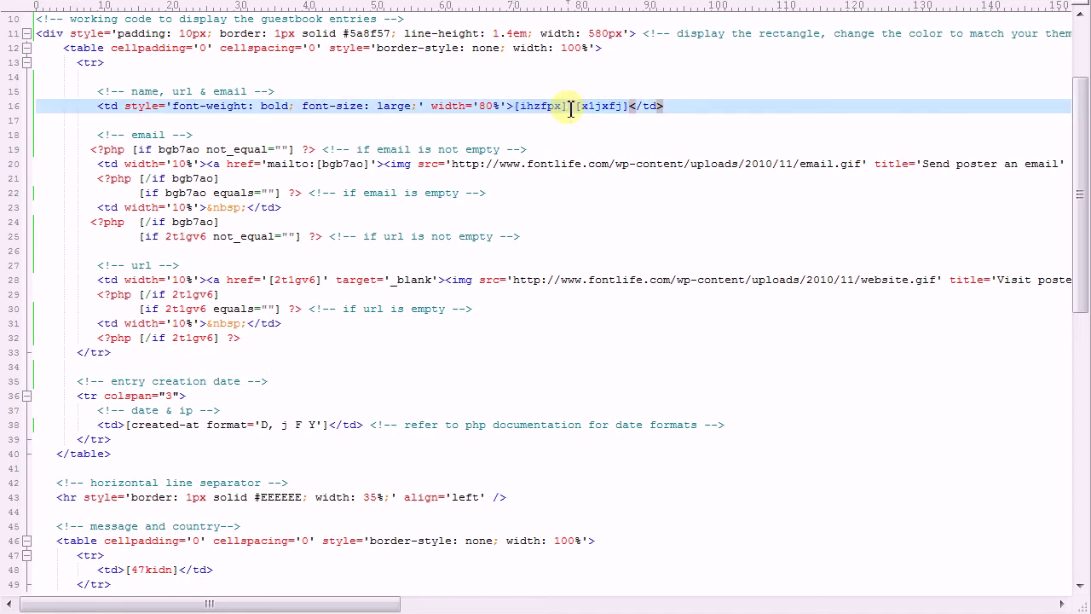
click(564, 123)
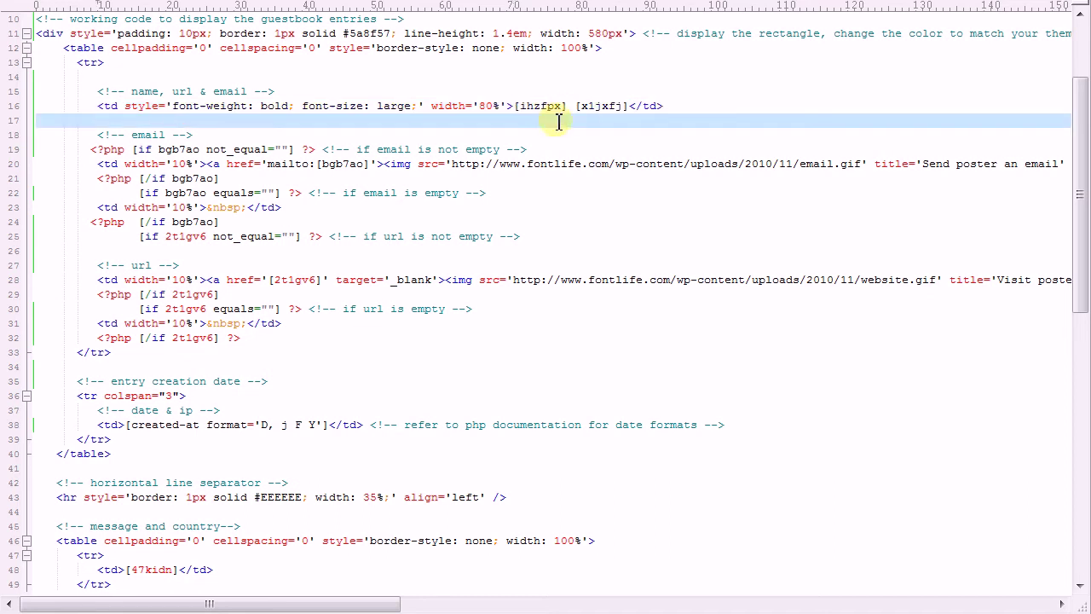
click(172, 150)
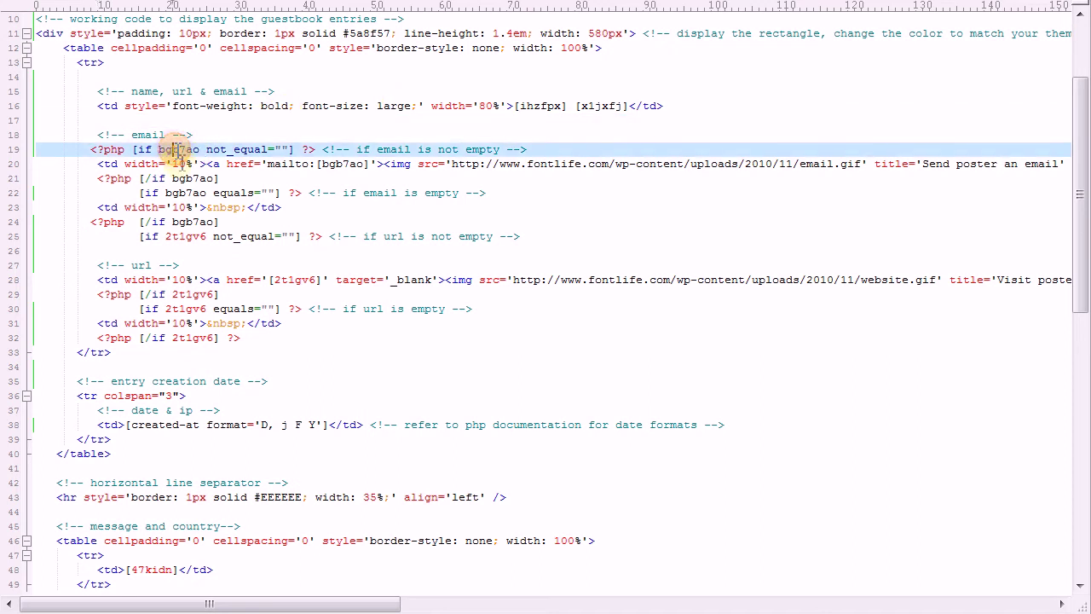
click(94, 150)
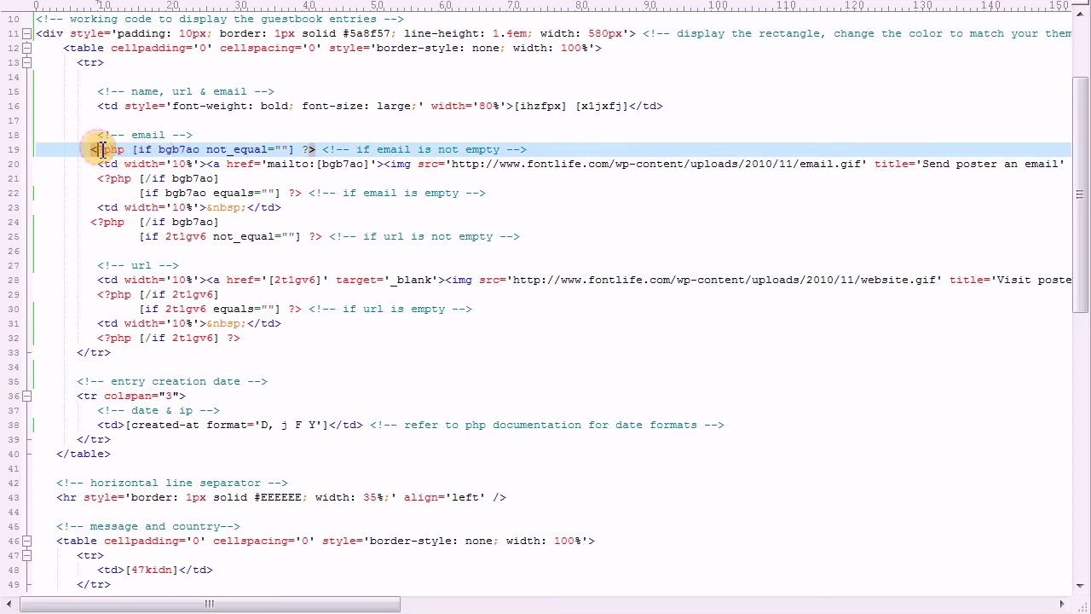
click(126, 151)
drag(125, 150, 91, 150)
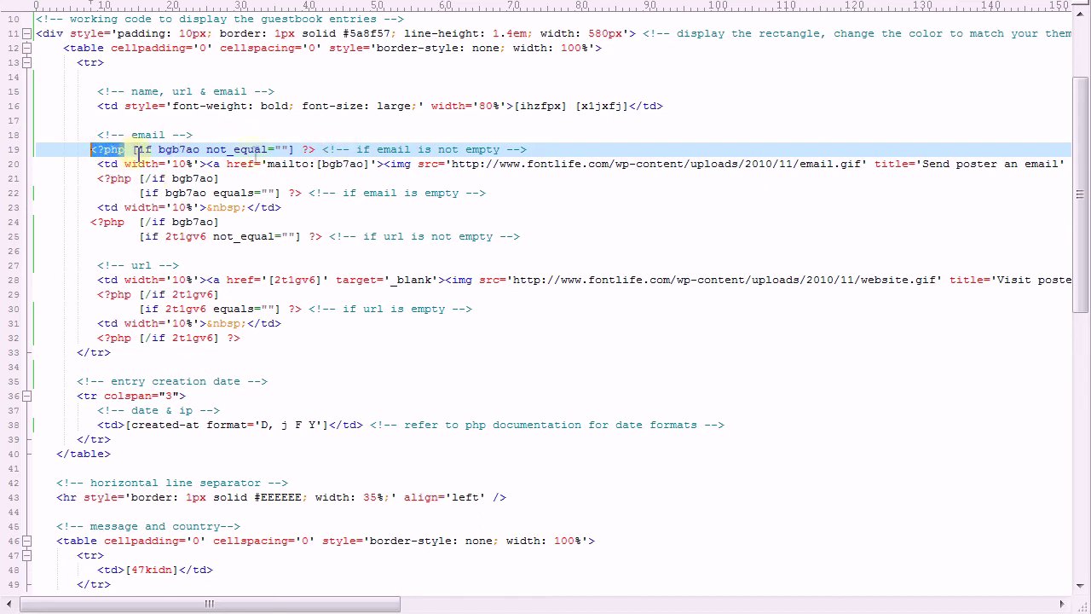
click(305, 149)
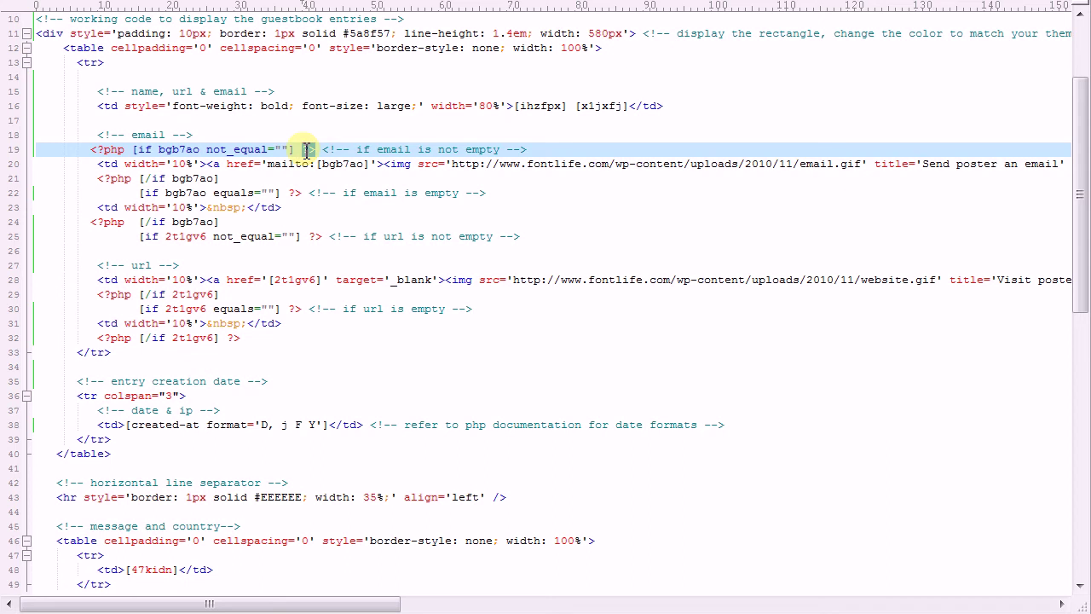
double_click(307, 150)
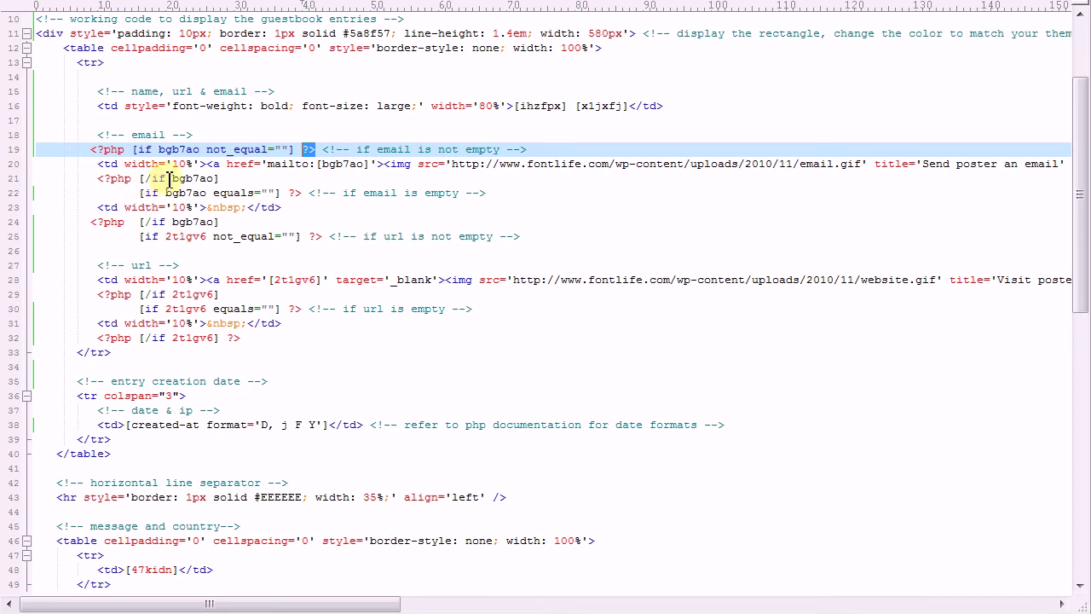
double_click(153, 179)
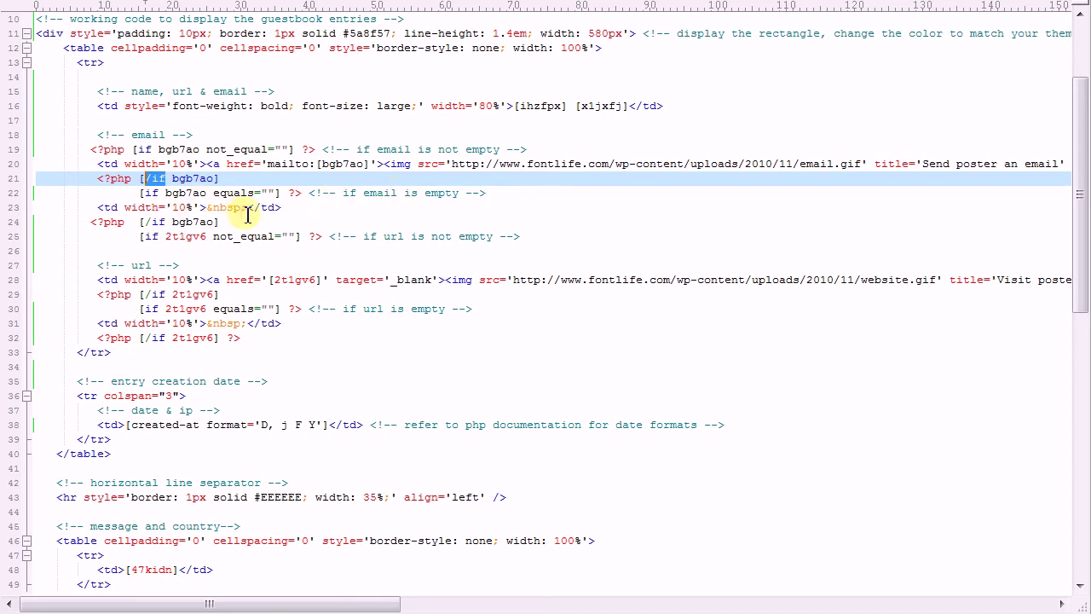
drag(285, 209, 104, 207)
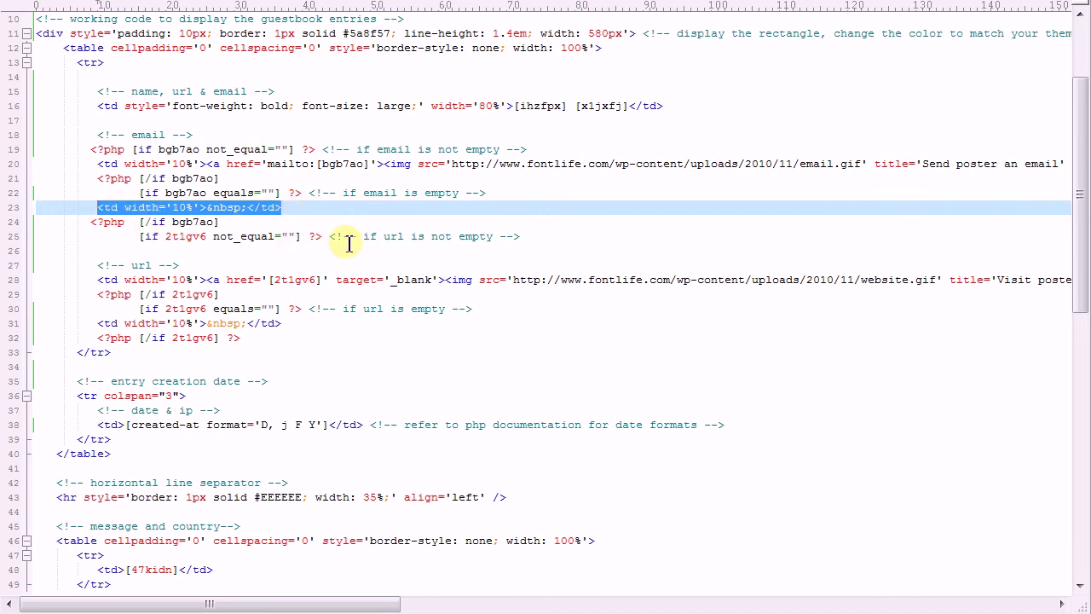
Highlight the entry creation date shortcode and the hr separator in the card code
scroll(329, 260, down, 4)
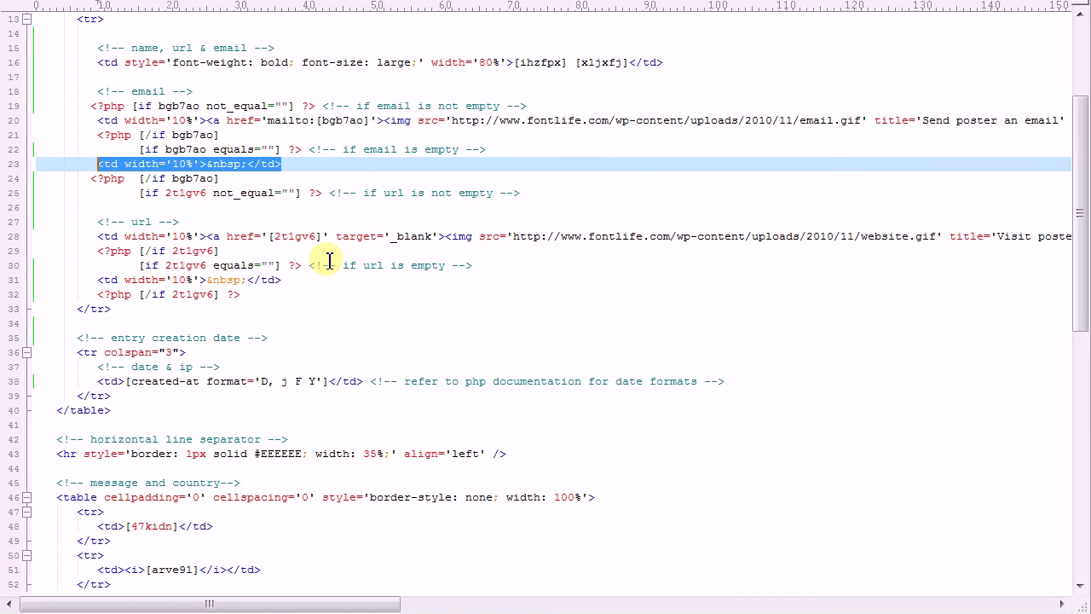
drag(329, 250, 130, 251)
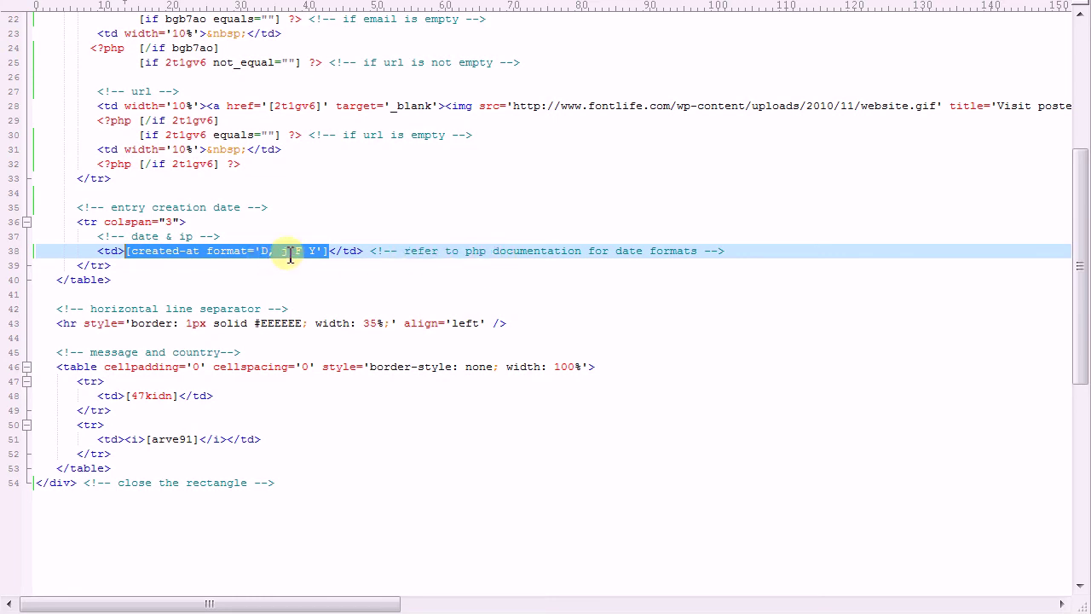
scroll(290, 256, down, 2)
click(56, 236)
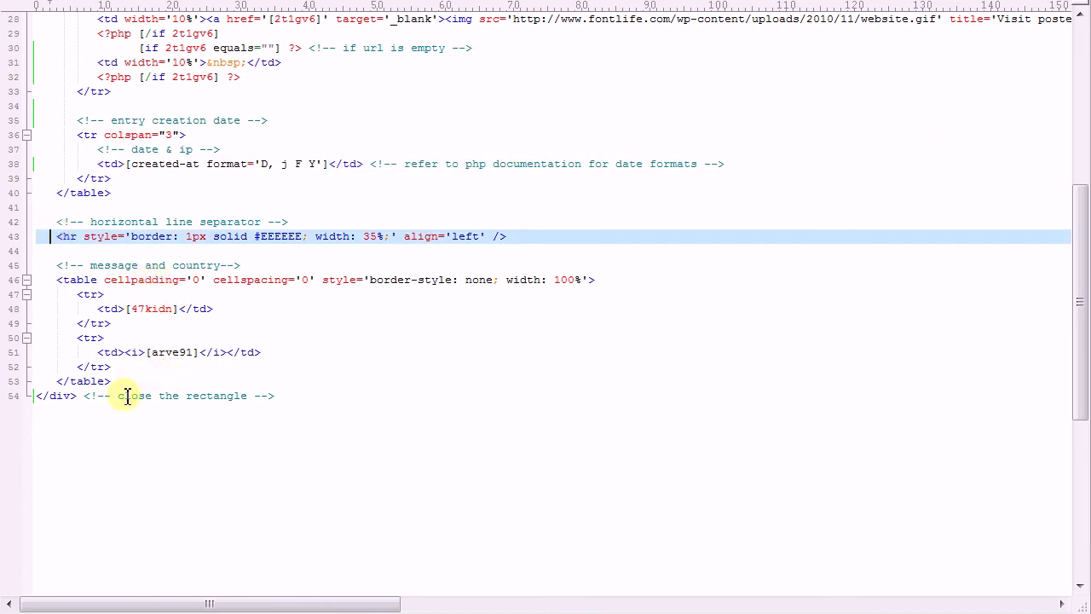
Highlight the message and italic country table, then select lines 28–54
drag(124, 384, 20, 278)
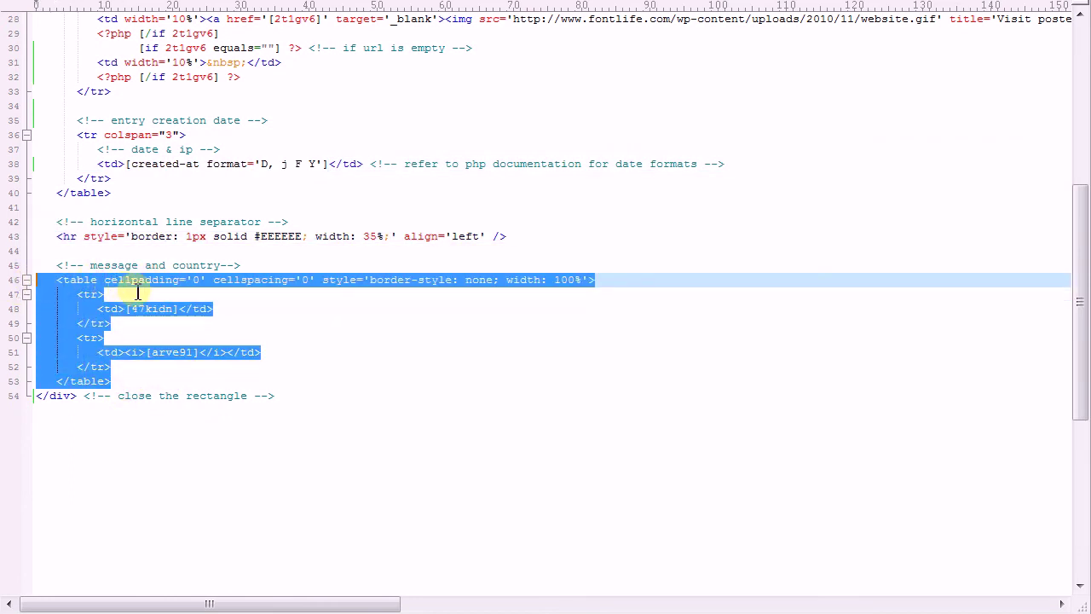
click(220, 311)
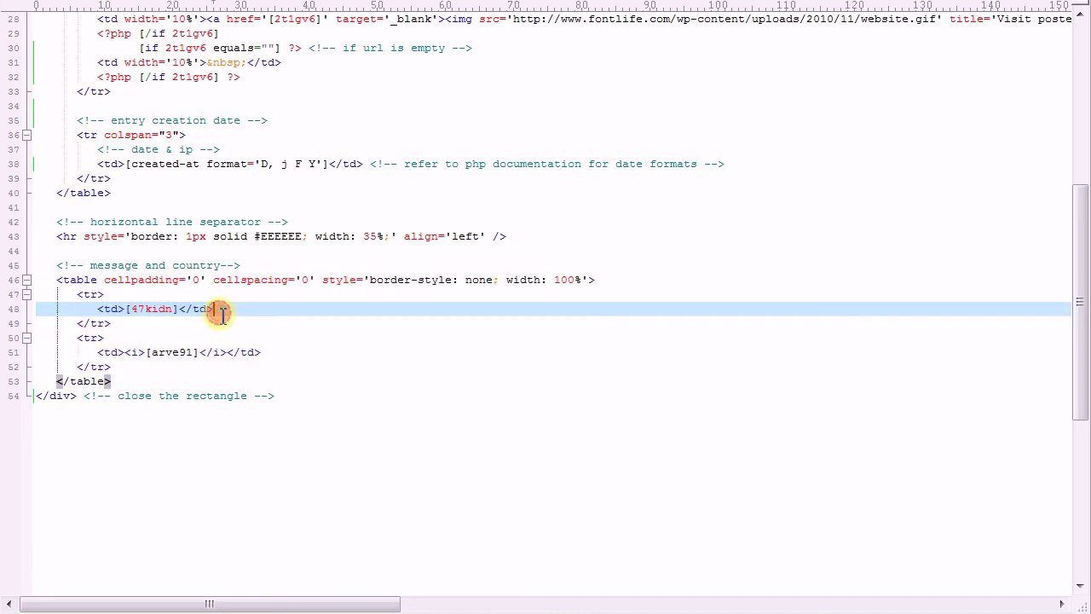
click(278, 357)
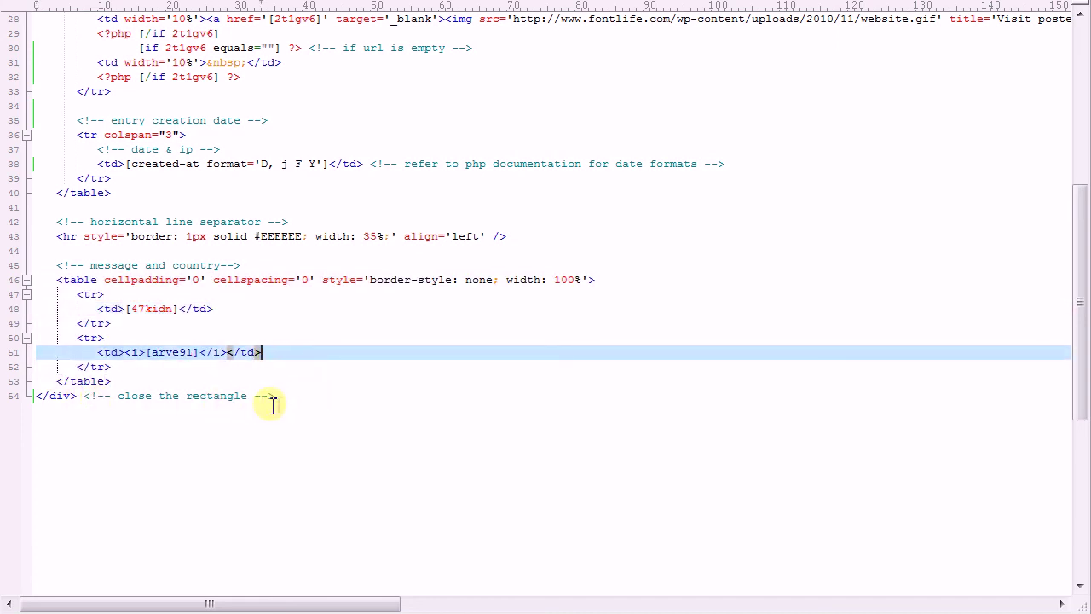
drag(276, 397, 50, 4)
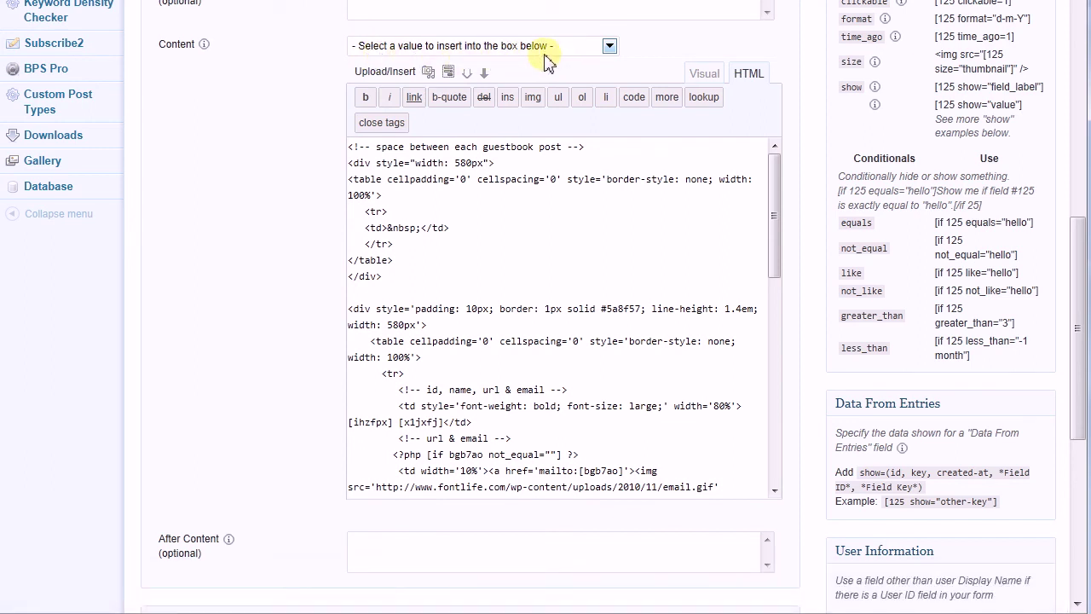
Replace a 'first' placeholder on a new top Content line with the Name (Key) field keys
scroll(541, 210, up, 1)
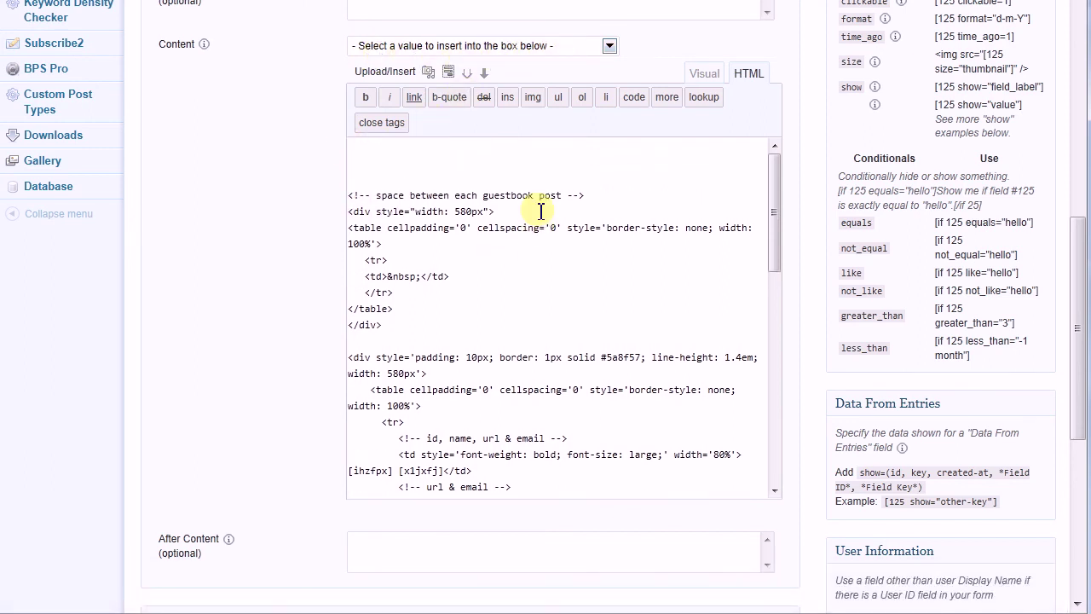
click(448, 146)
text(first name)
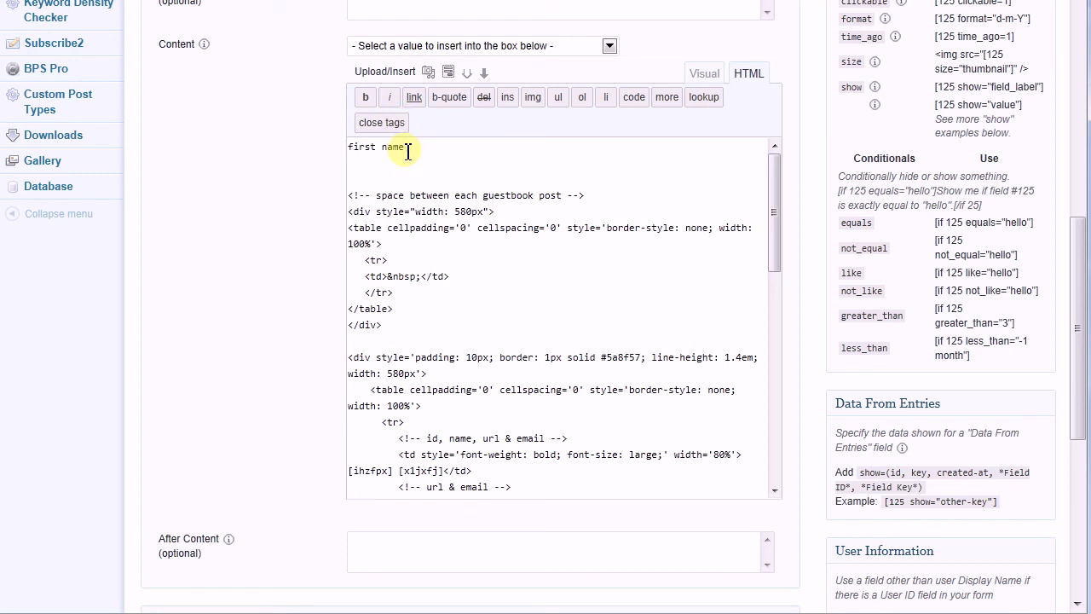
drag(408, 150, 347, 147)
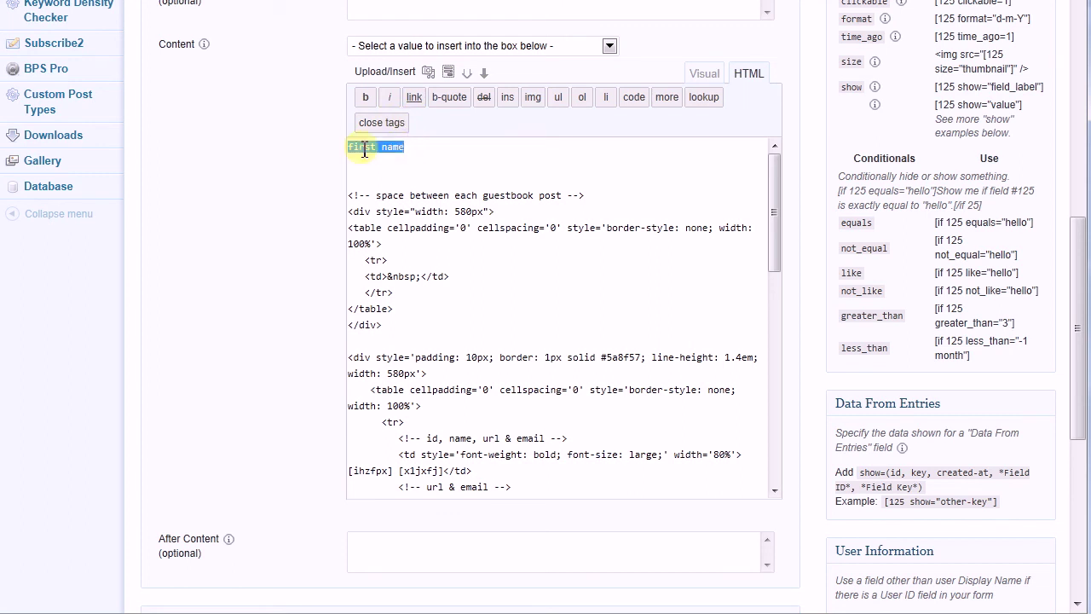
click(611, 51)
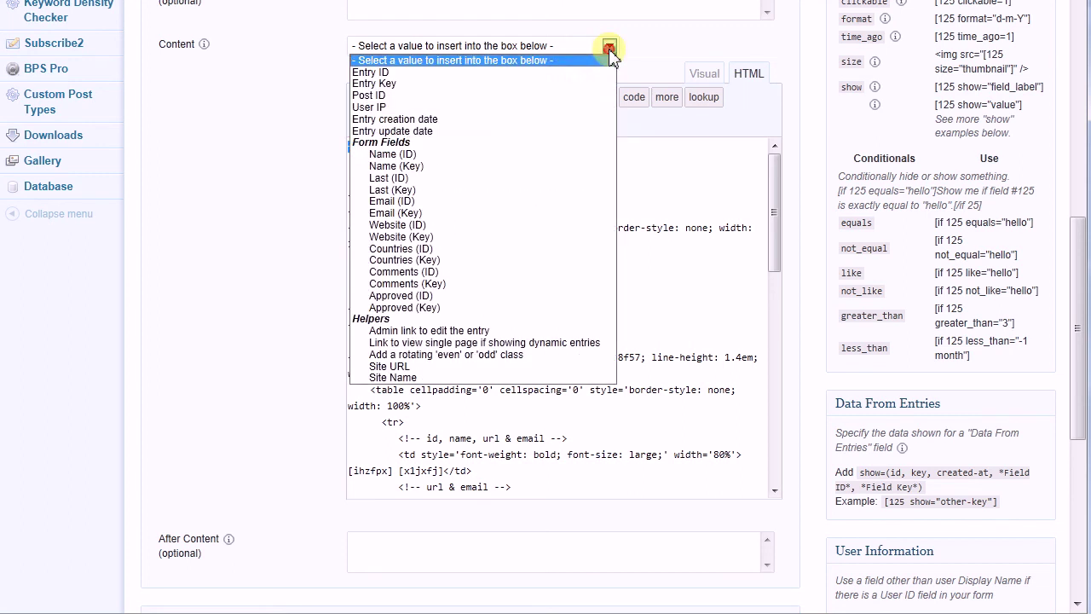
click(415, 167)
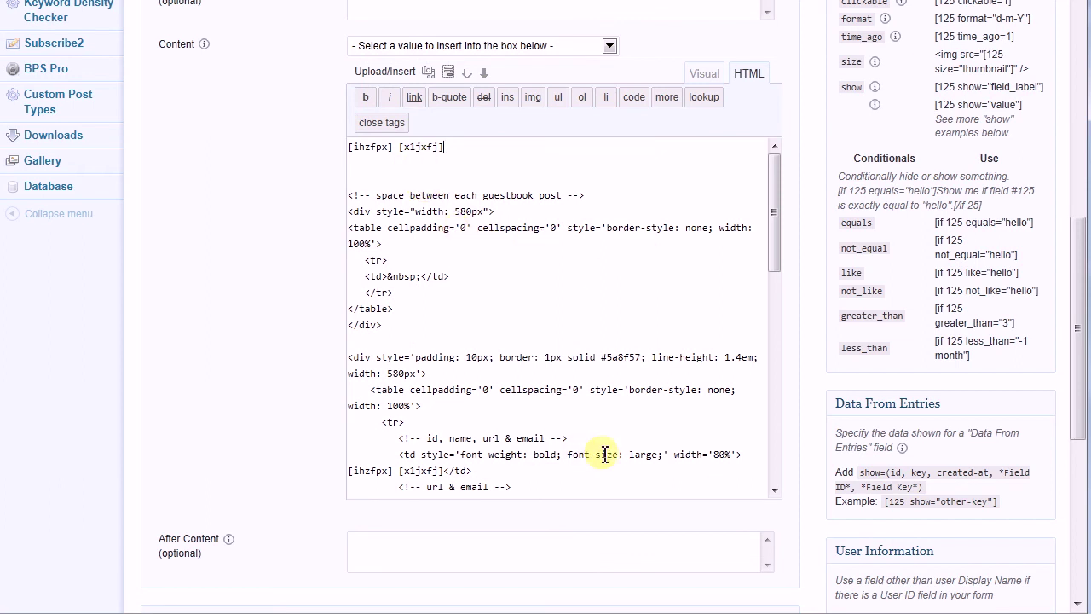
Check the [ihzfpx] [x1jxfj] line and update the custom display
drag(458, 158, 334, 162)
scroll(776, 239, down, 3)
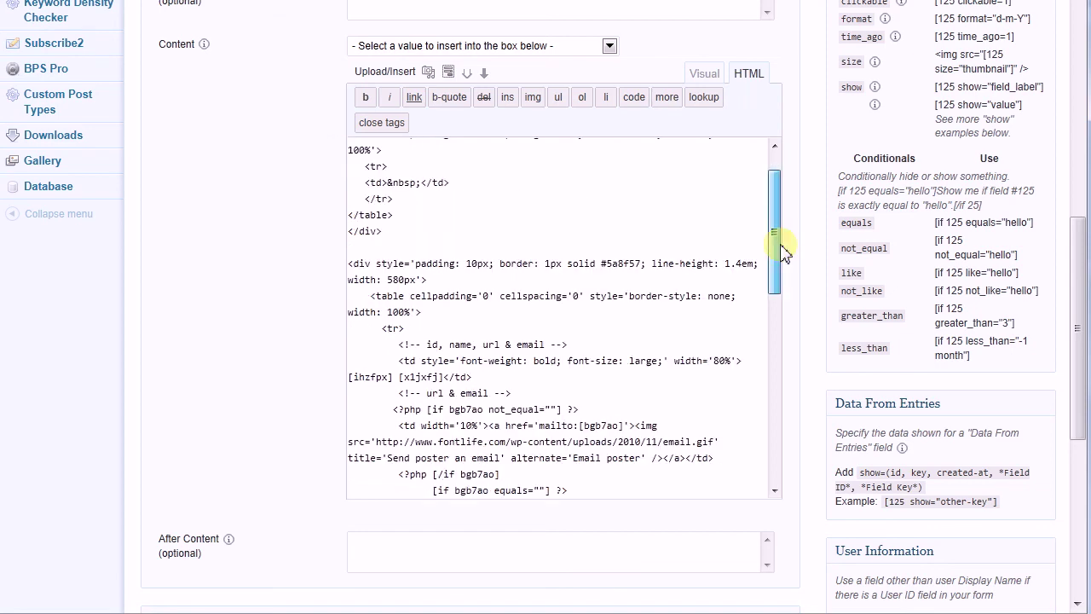
scroll(895, 213, up, 5)
click(1005, 190)
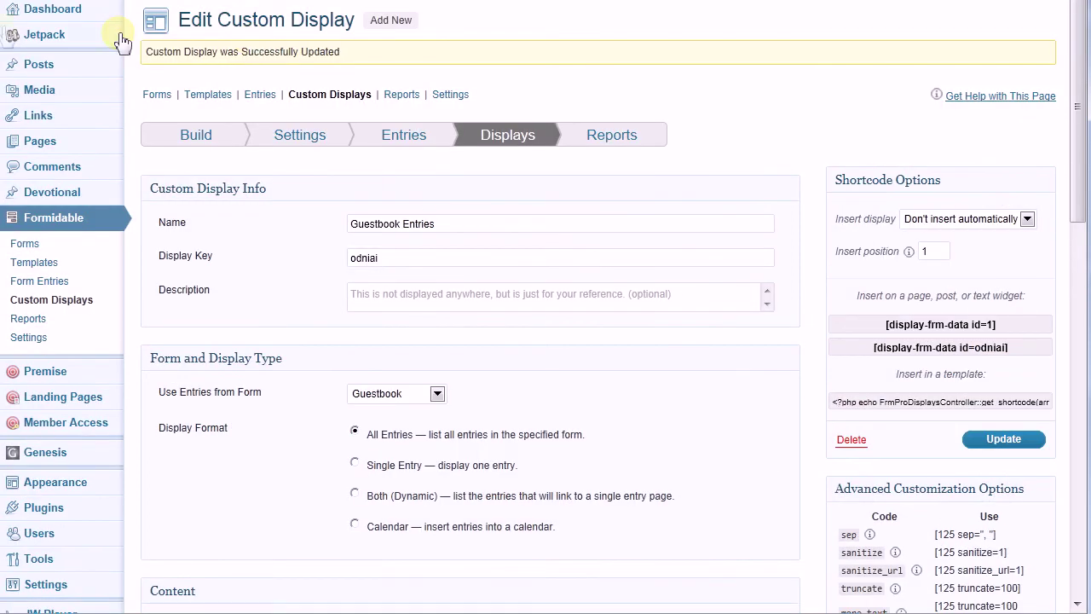
Open the Guestbook page from All Pages and highlight its [display-frm-data id=1] shortcode
mouse_move(50, 147)
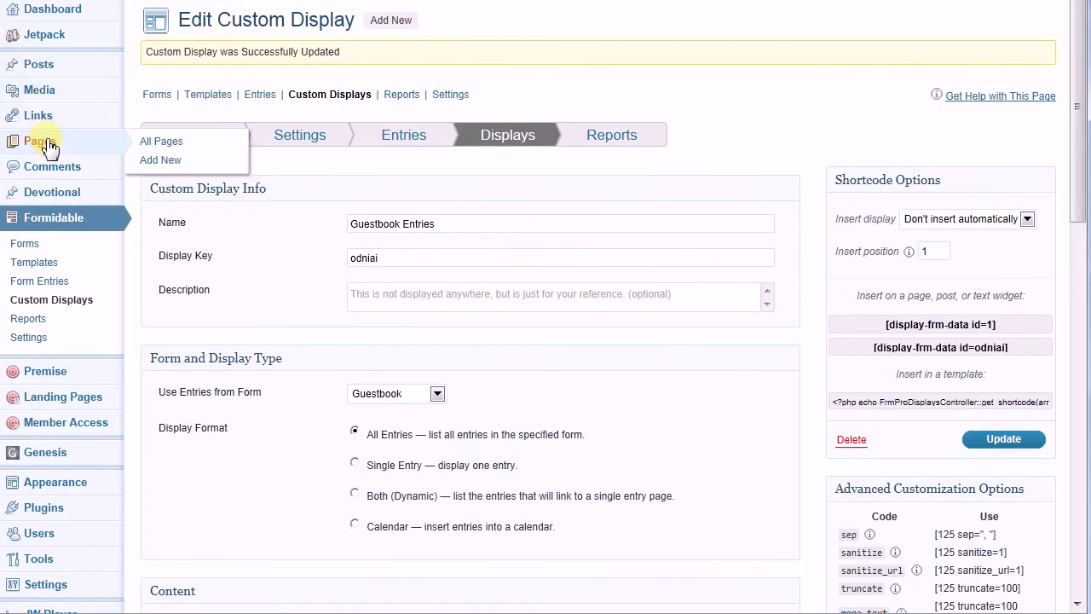
click(162, 142)
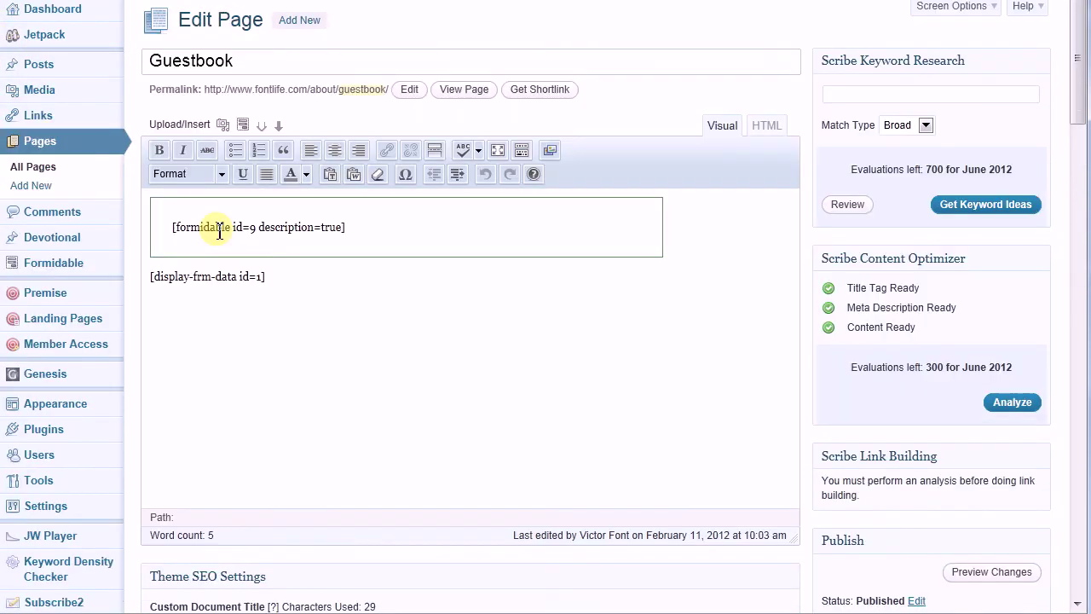
click(354, 231)
click(221, 276)
drag(271, 280, 151, 274)
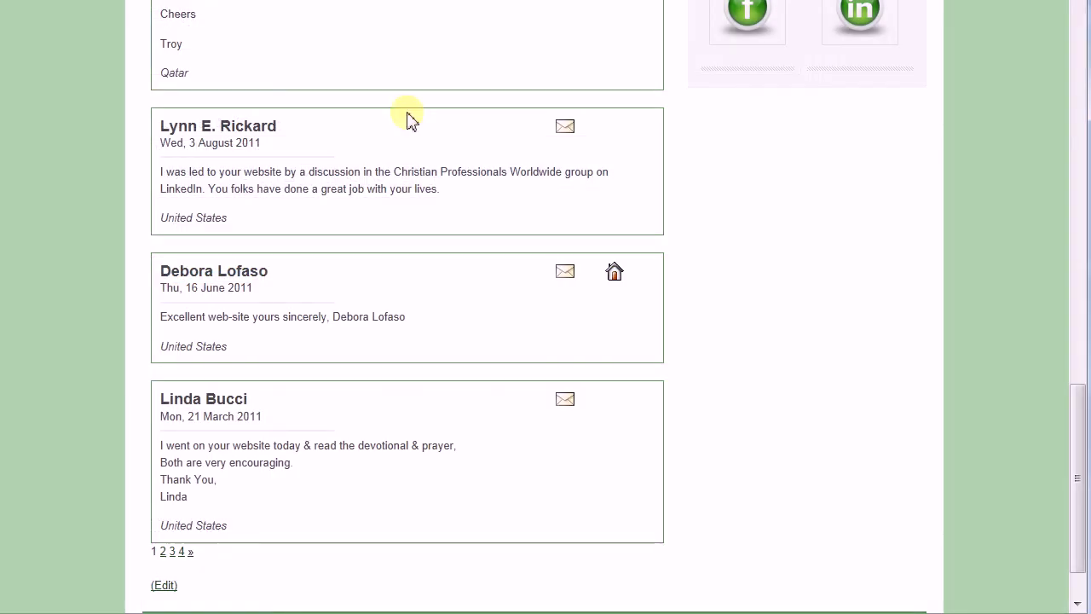
scroll(502, 196, up, 7)
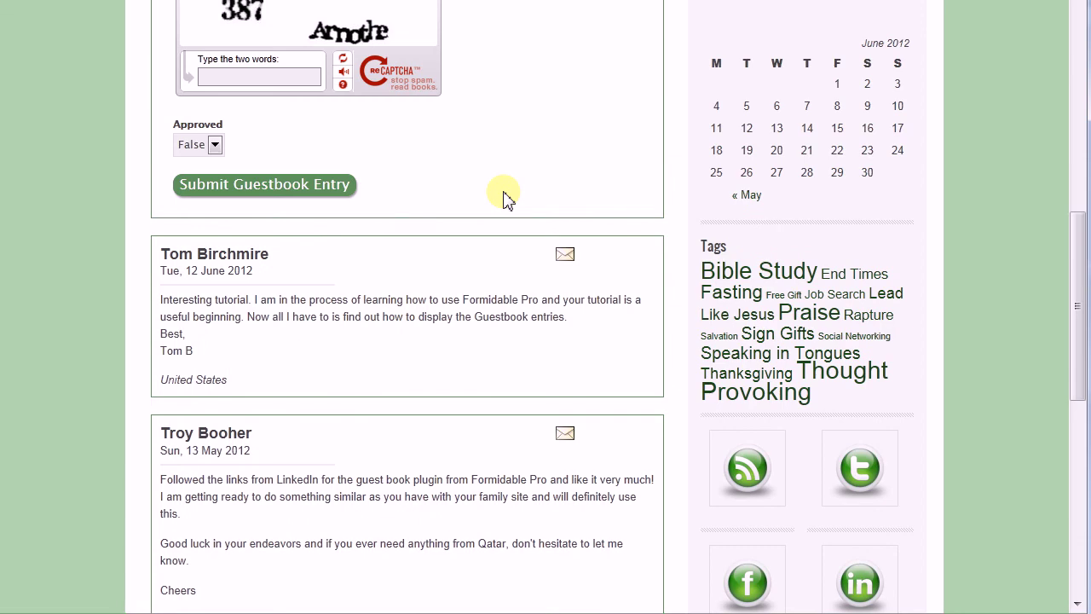